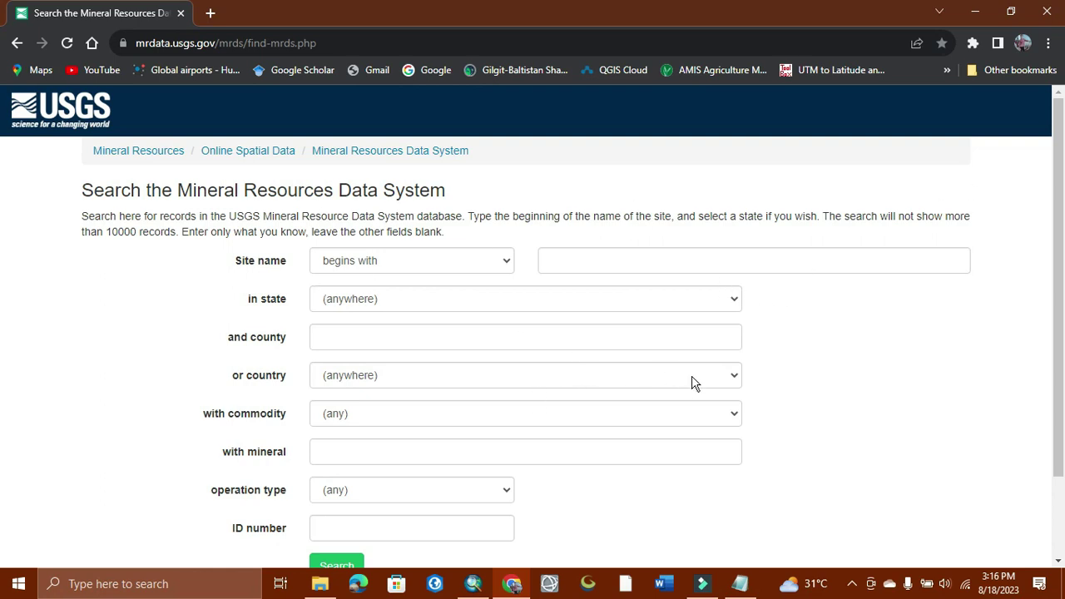
Open the 'or country' list and scroll through it looking for Pakistan.
click(727, 384)
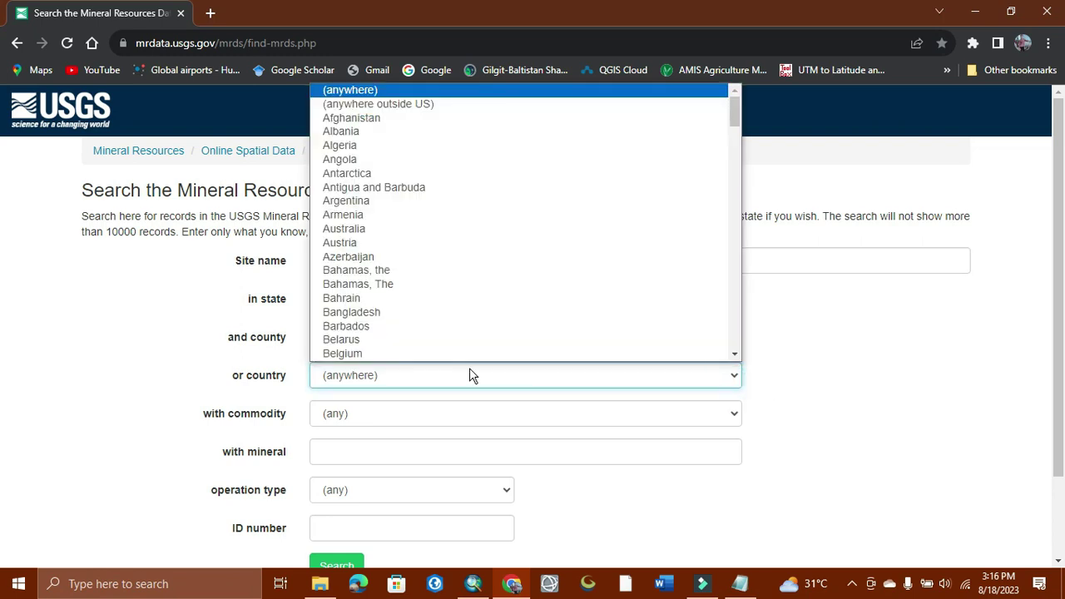
scroll(499, 273, down, 15)
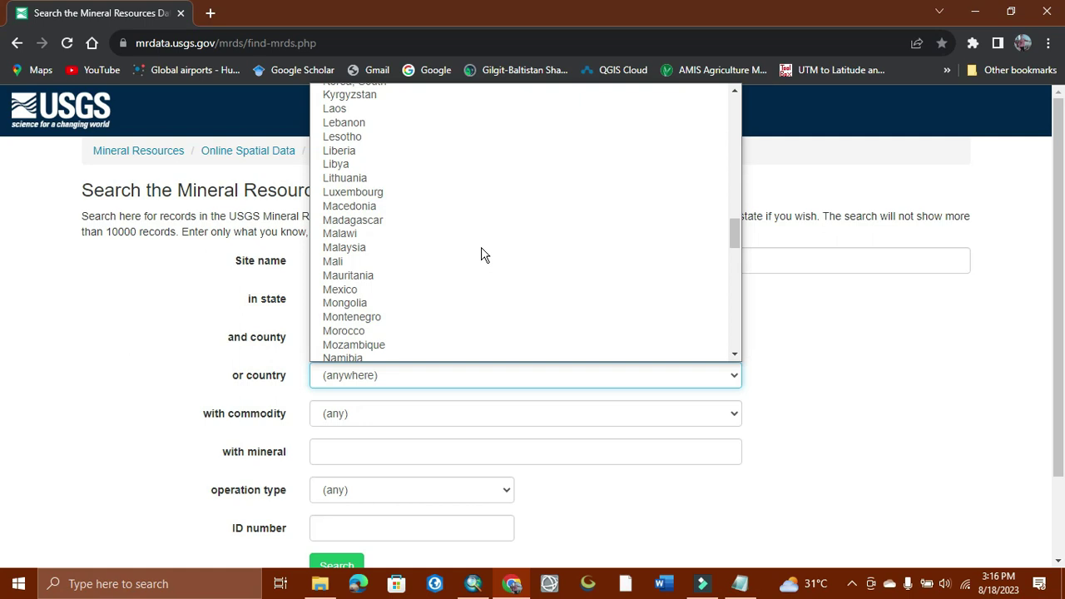
scroll(481, 254, down, 15)
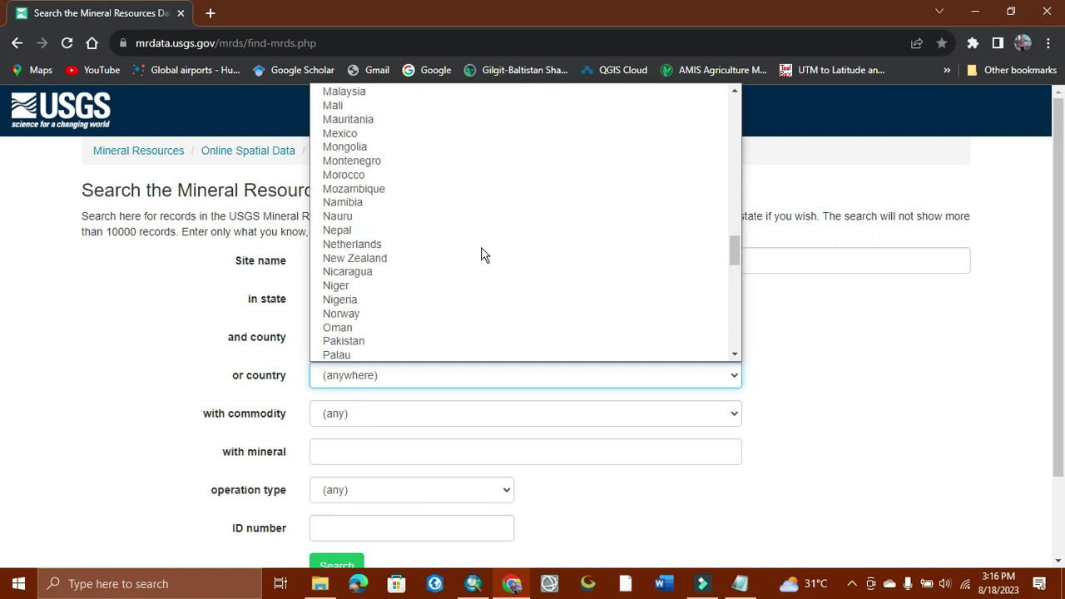
scroll(481, 254, down, 5)
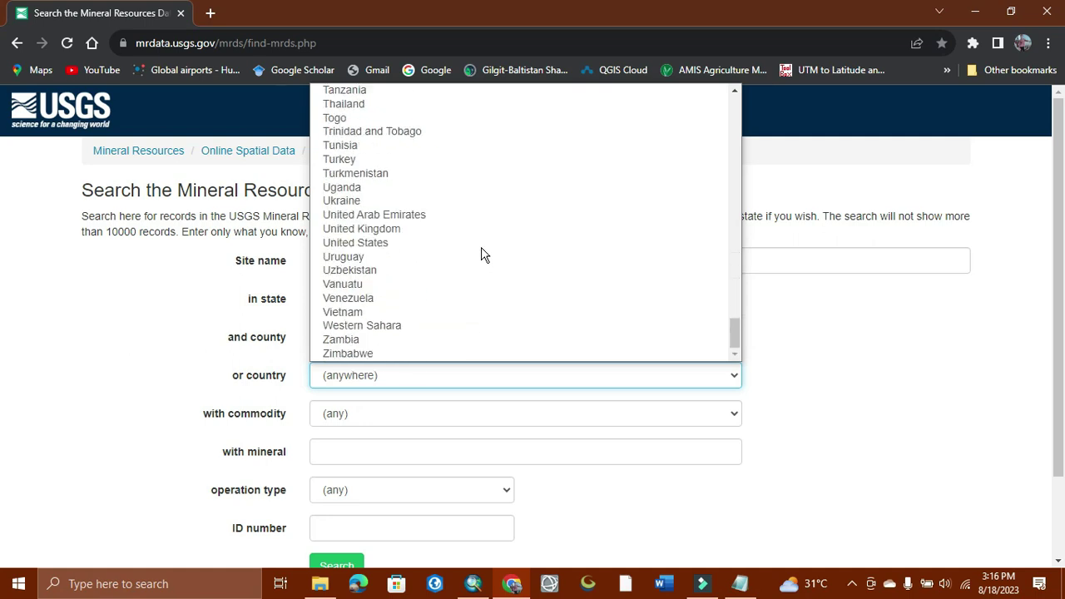
scroll(481, 254, up, 20)
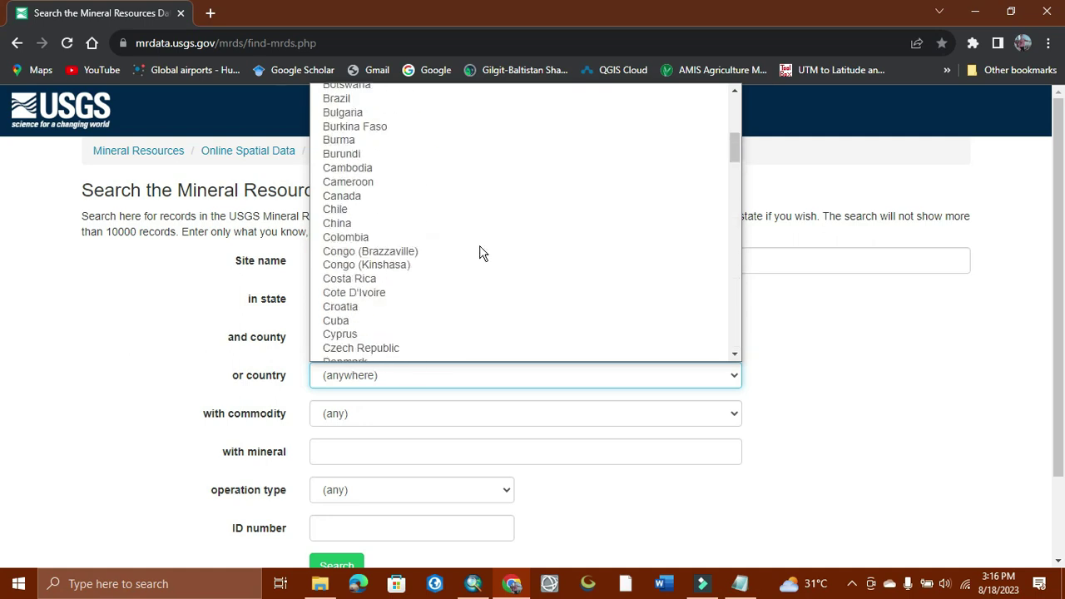
scroll(481, 254, down, 5)
scroll(333, 204, up, 5)
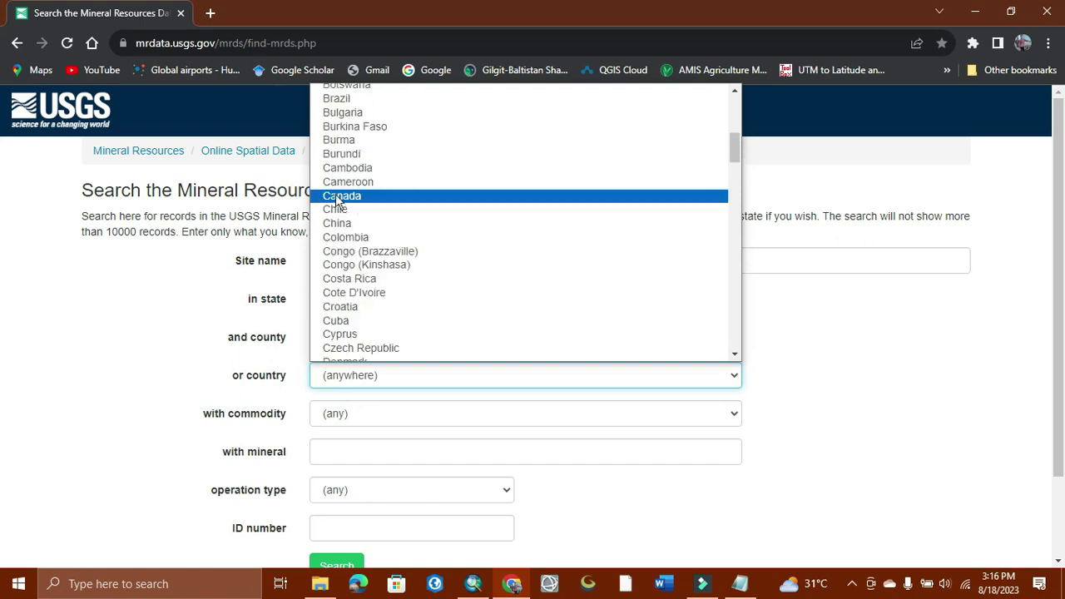
scroll(342, 199, down, 6)
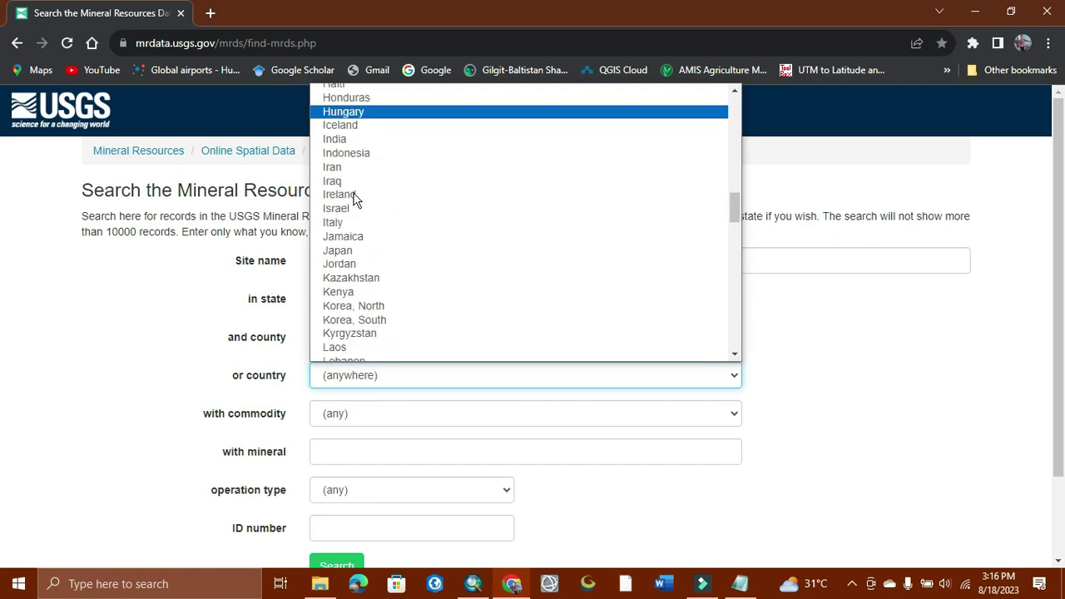
scroll(353, 199, down, 7)
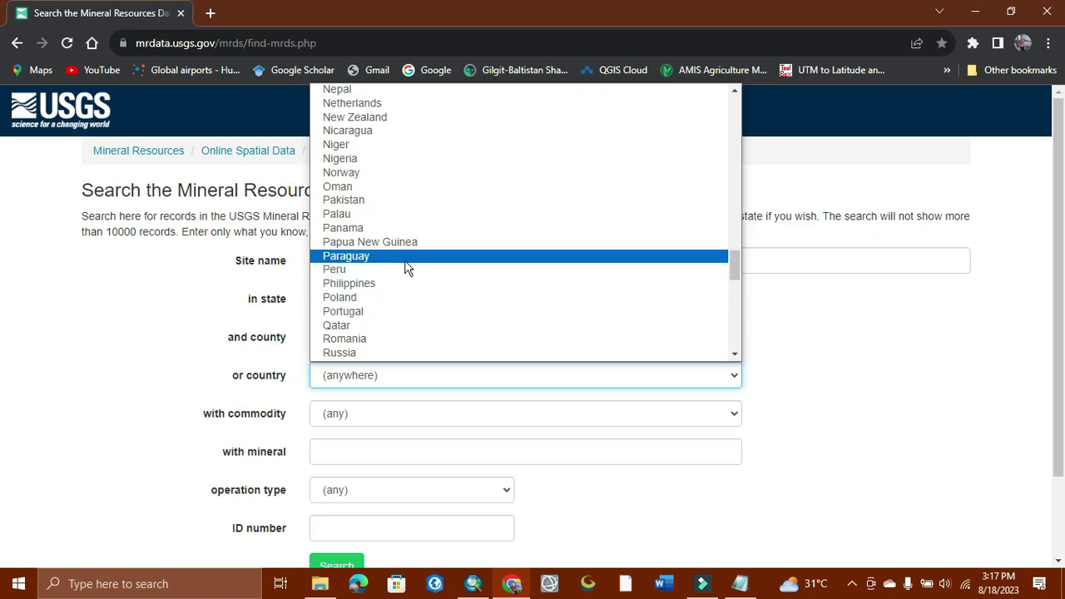
Set the country to Pakistan, leaving the operation type unchanged.
click(387, 201)
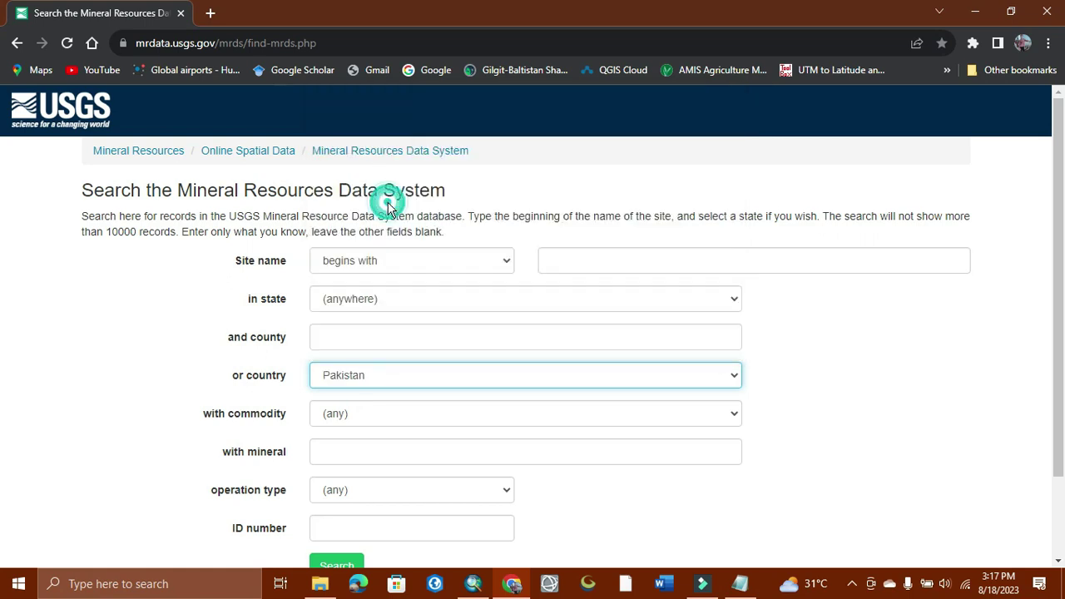
click(489, 497)
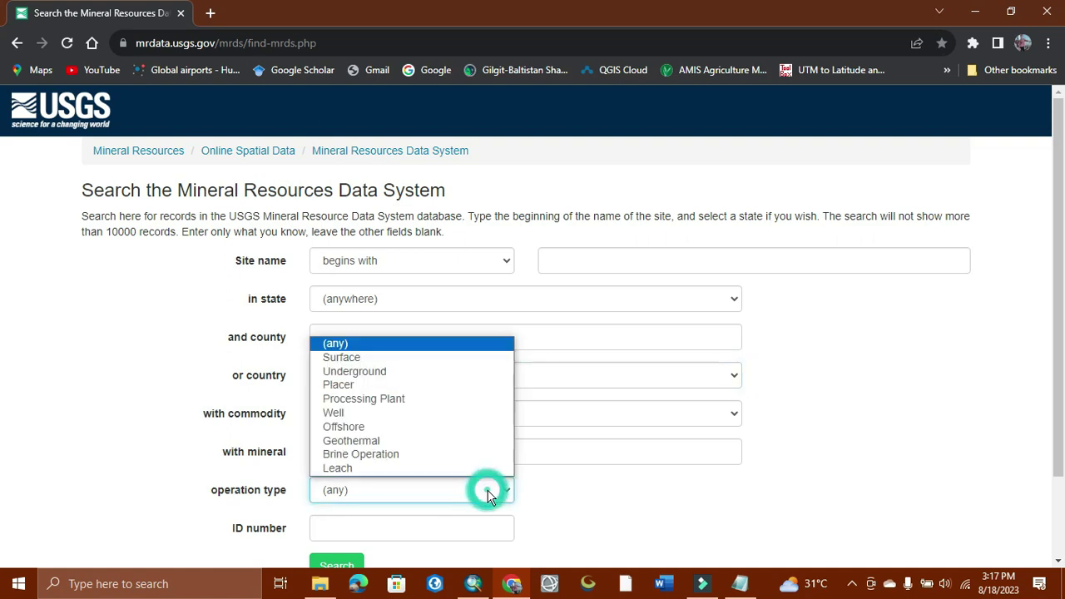
click(608, 488)
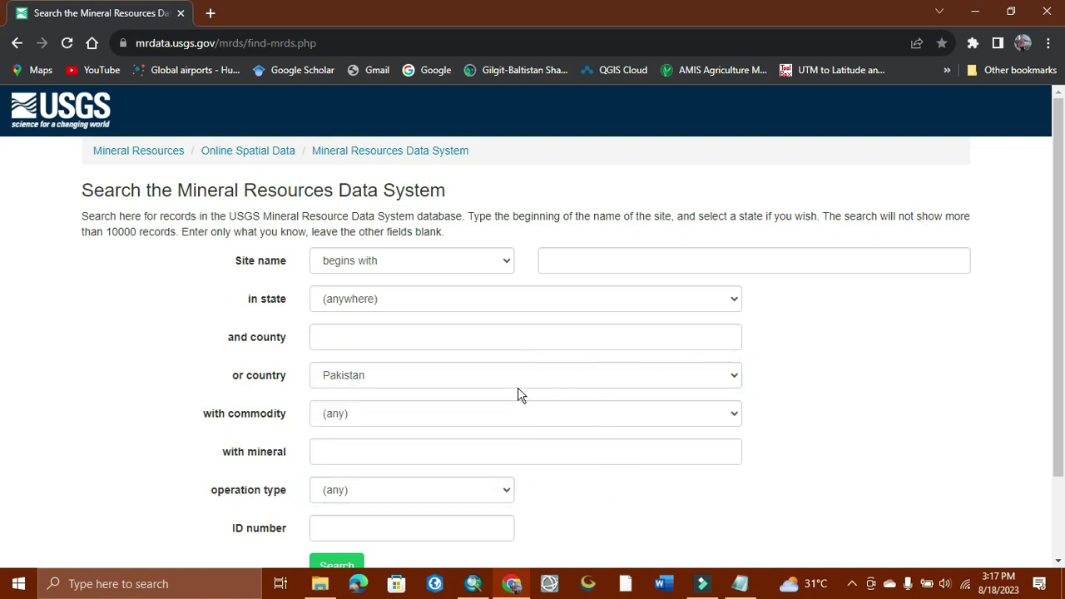
Choose Gold as the commodity and scroll down to the Search button.
click(366, 414)
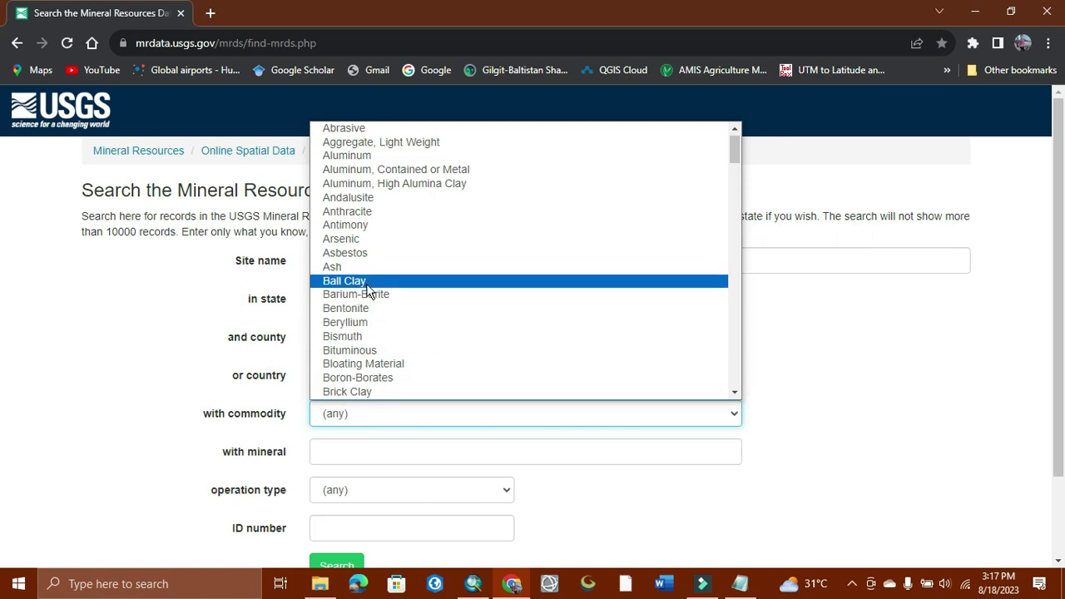
scroll(408, 285, down, 2)
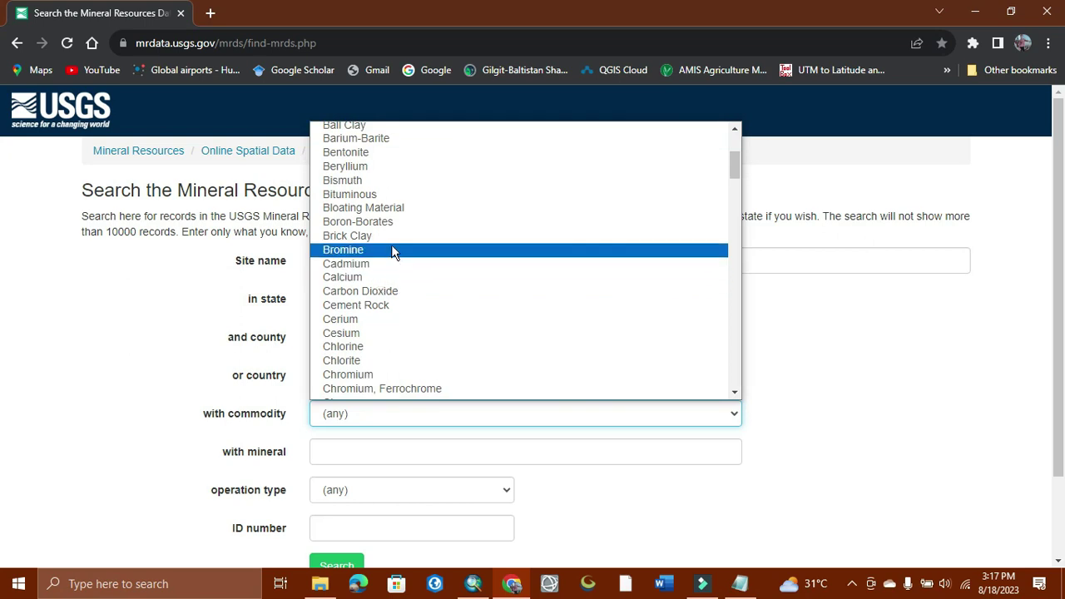
scroll(483, 265, down, 10)
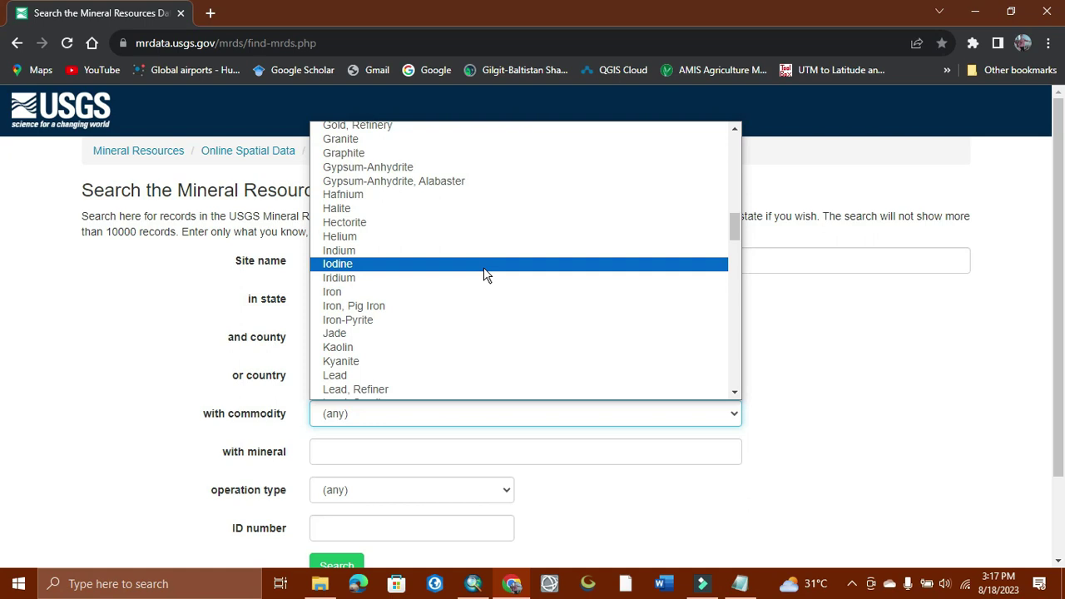
key(g)
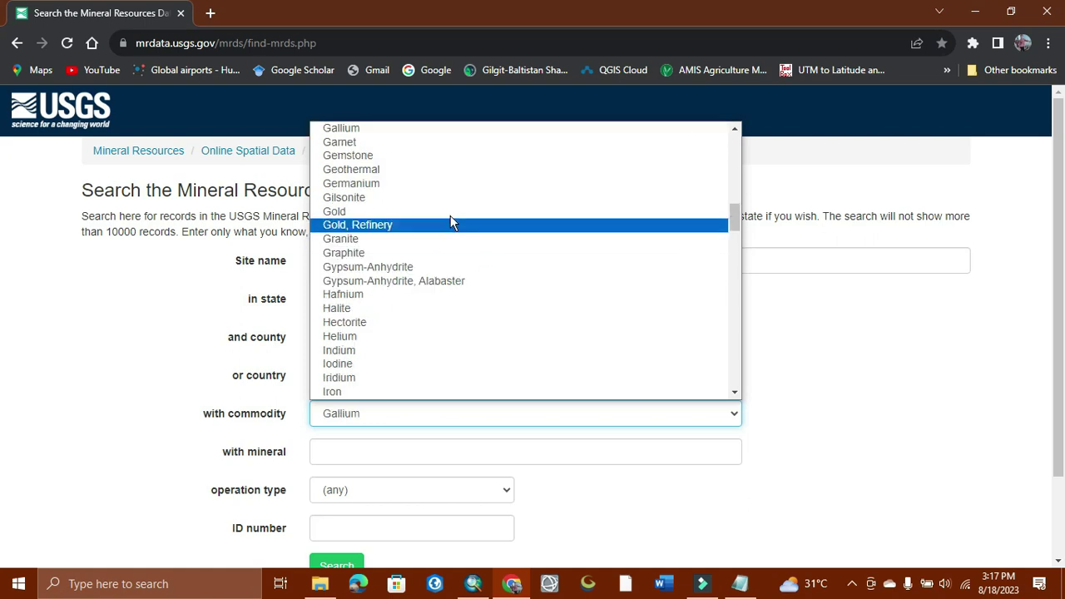
click(412, 211)
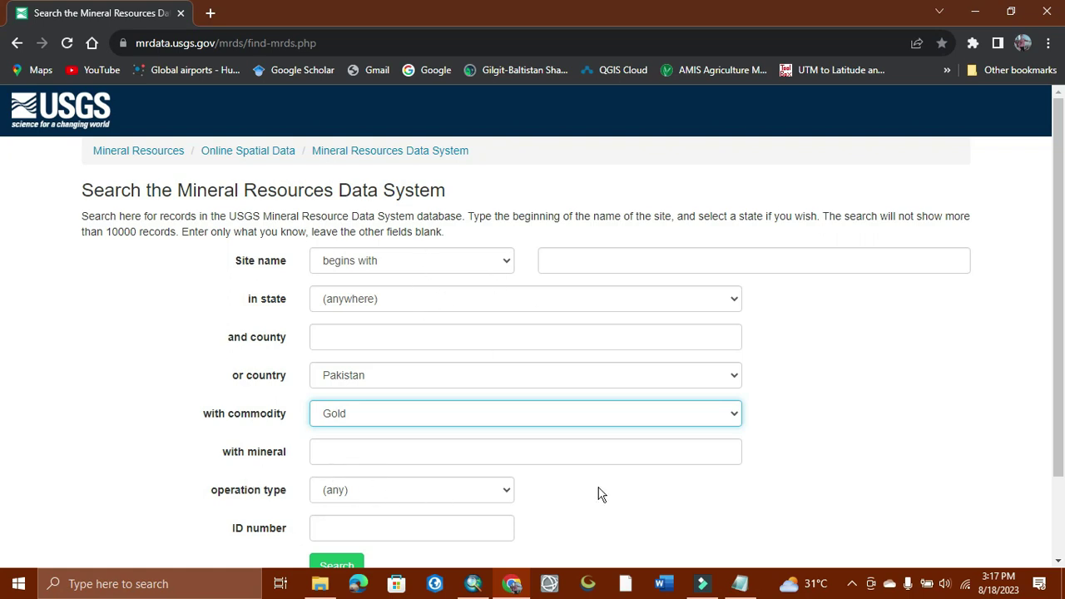
scroll(770, 463, down, 2)
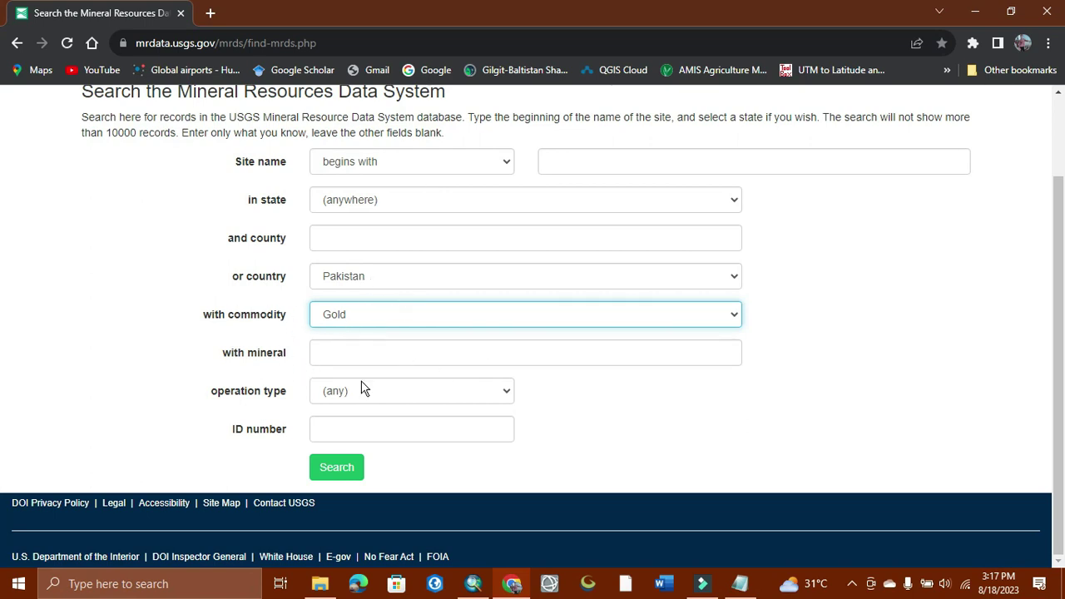
Run the Pakistan gold search and set the export format to Google Earth KML.
click(338, 469)
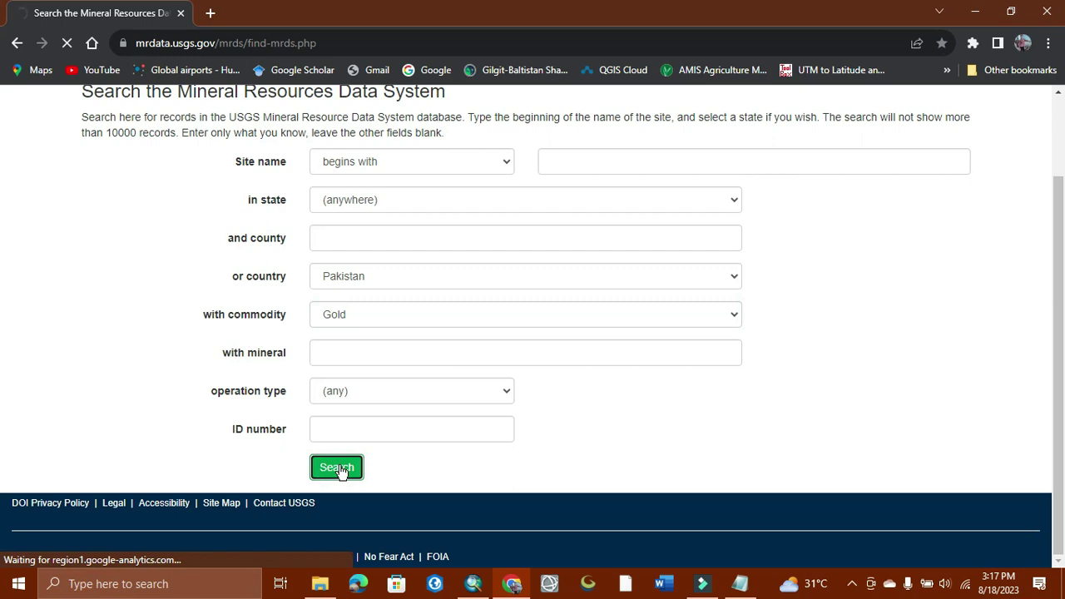
scroll(238, 438, down, 2)
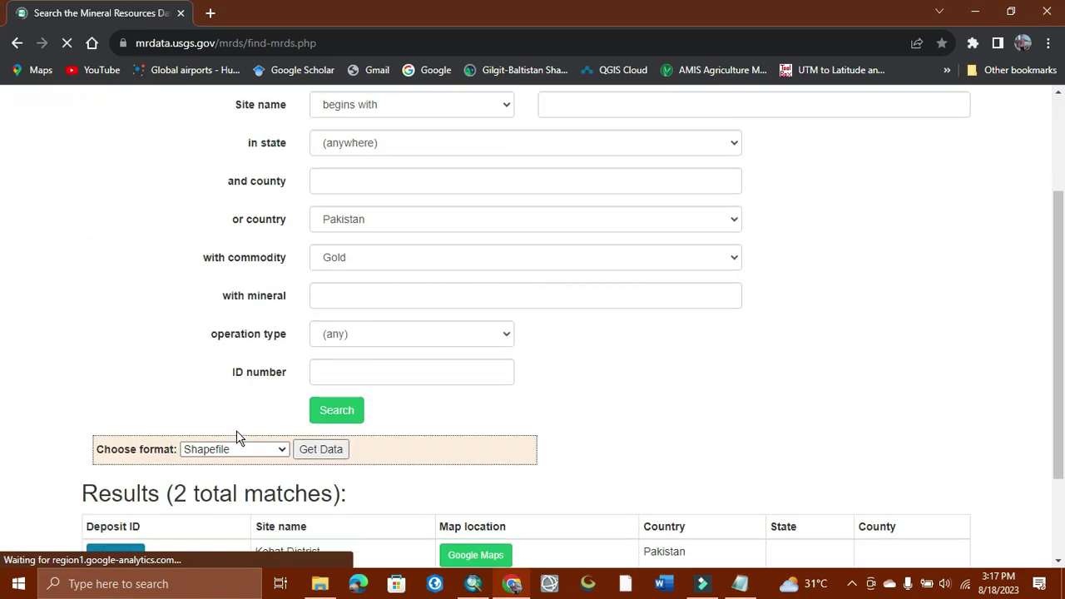
scroll(302, 400, down, 2)
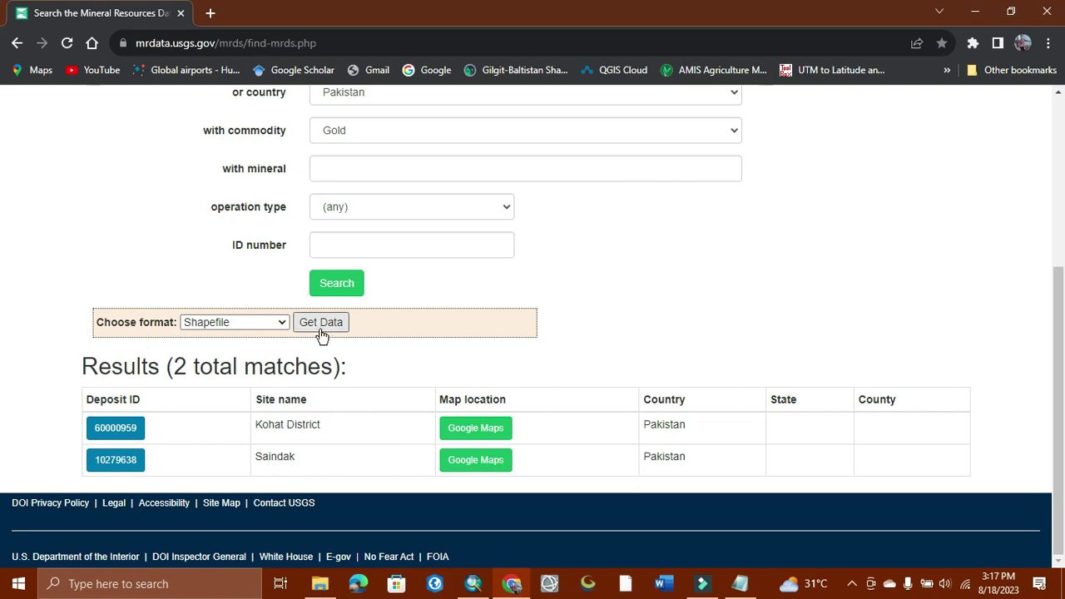
click(280, 324)
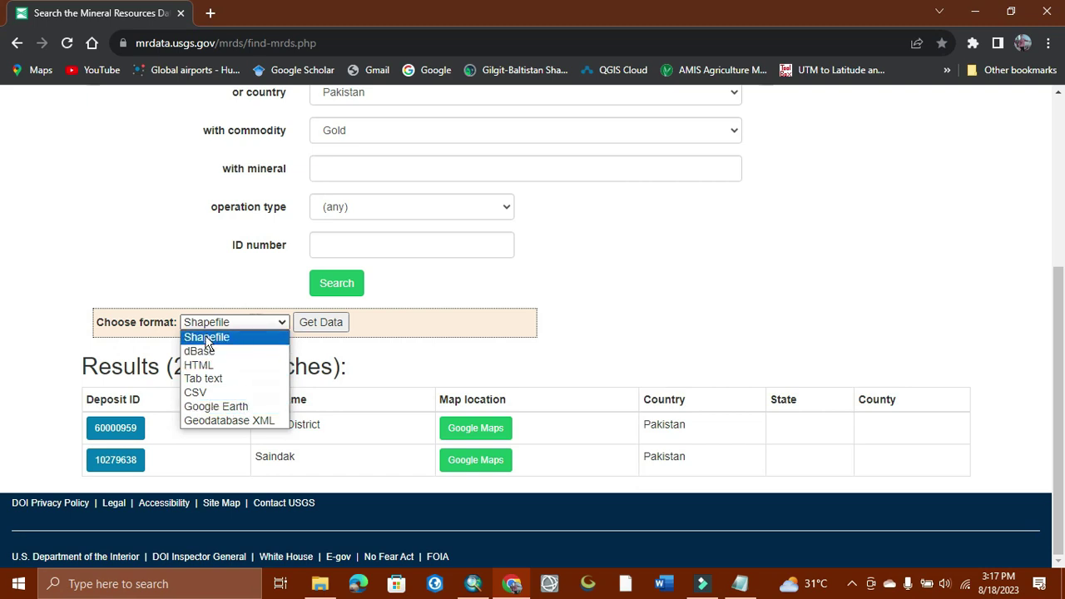
click(238, 407)
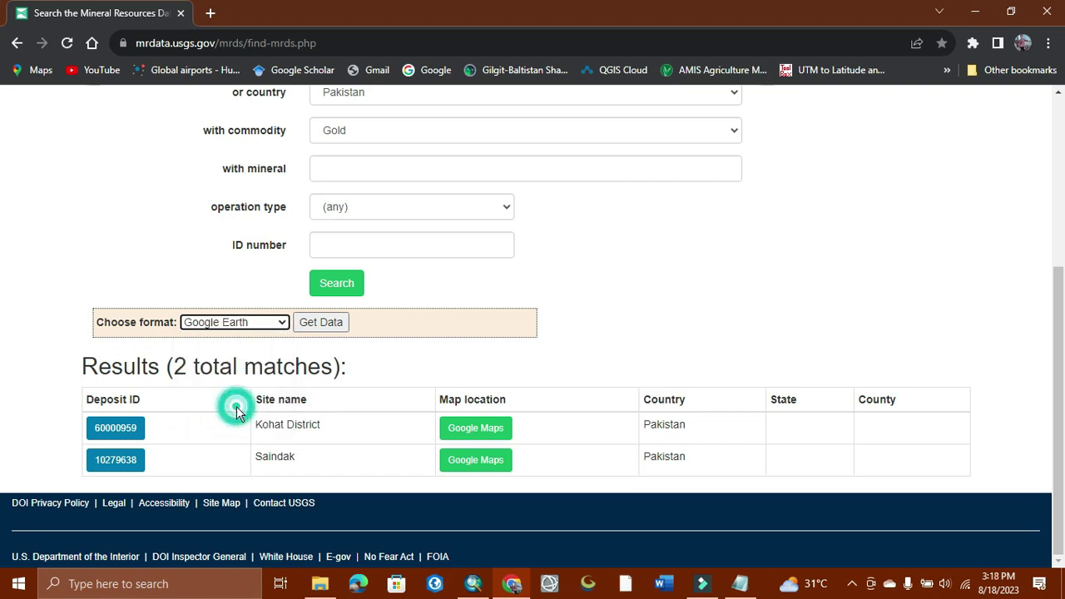
Package the 2 gold records as KML, offering mrds-0-Gold-161.kml for download.
click(337, 325)
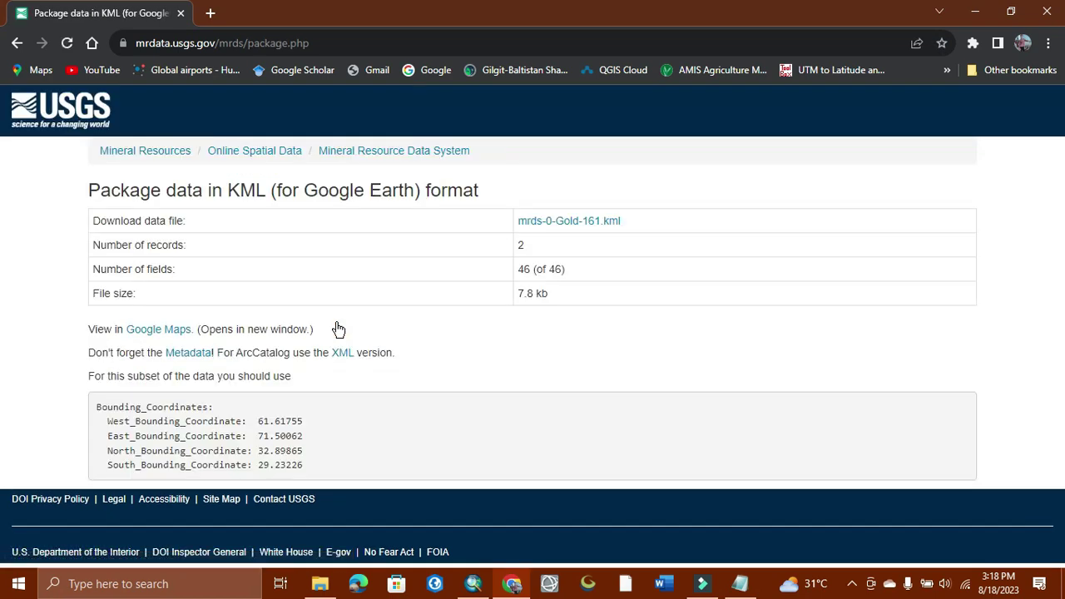
Start downloading the KML and browse to E:\indonesia_gold_data in the Save As dialog.
click(555, 222)
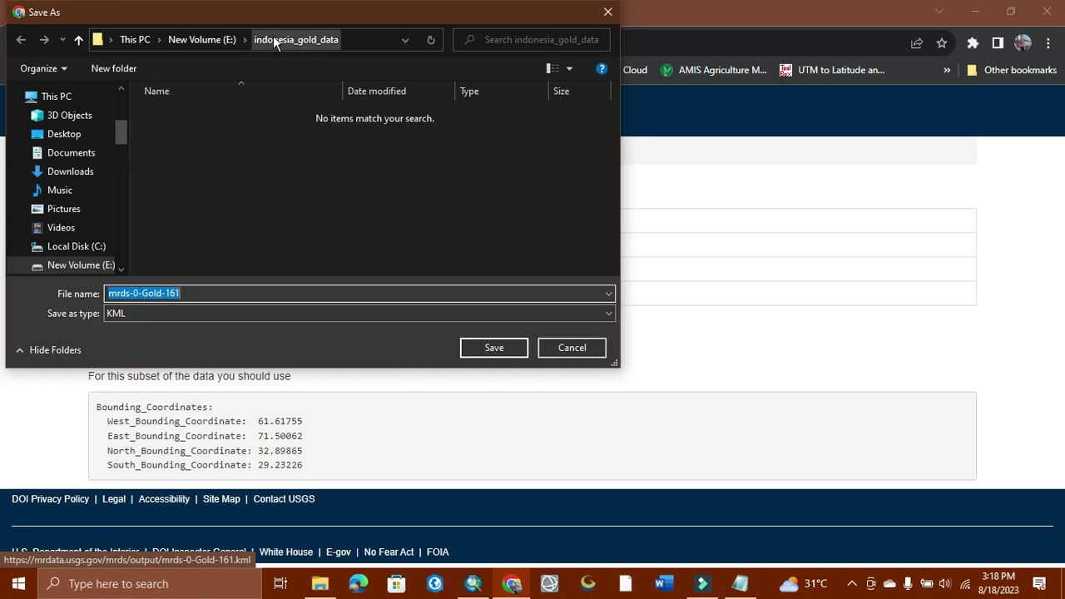
click(214, 40)
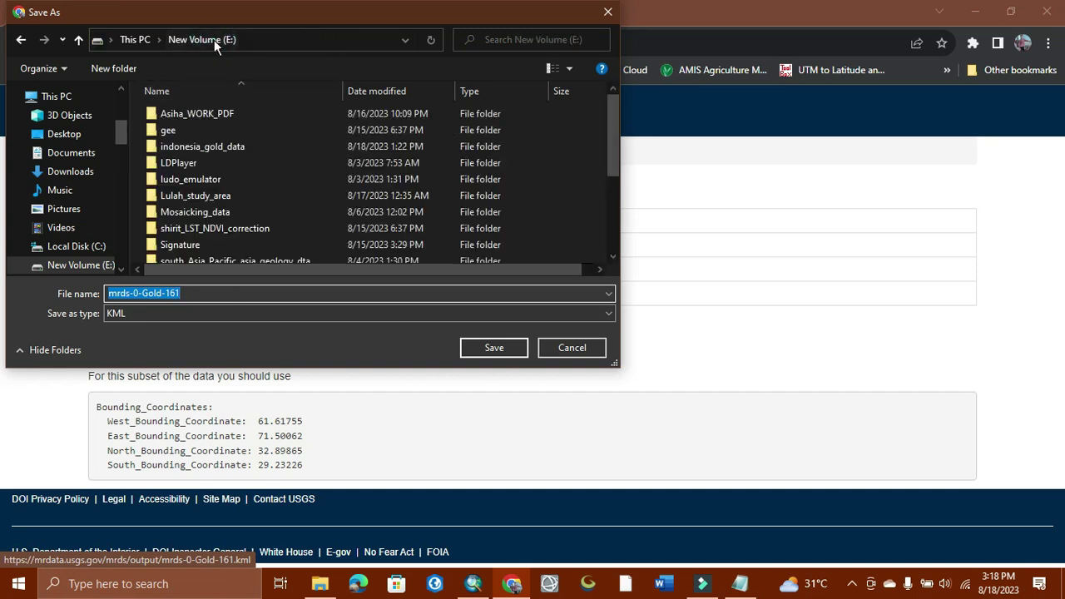
double_click(200, 146)
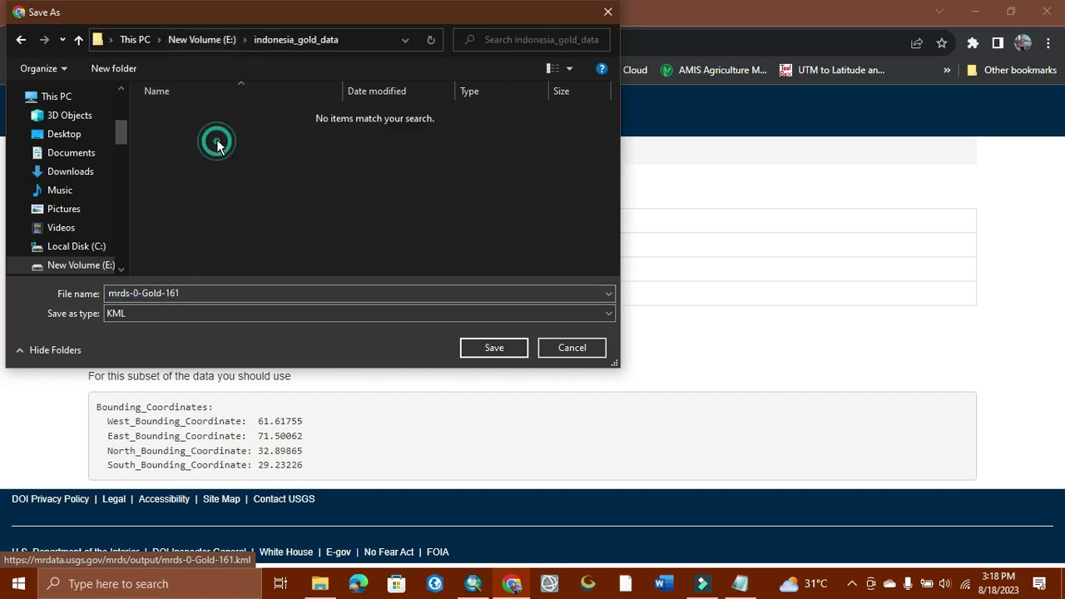
Create a pakistan_mineral folder there and save mrds-0-Gold-161.kml into it.
right_click(286, 194)
click(339, 345)
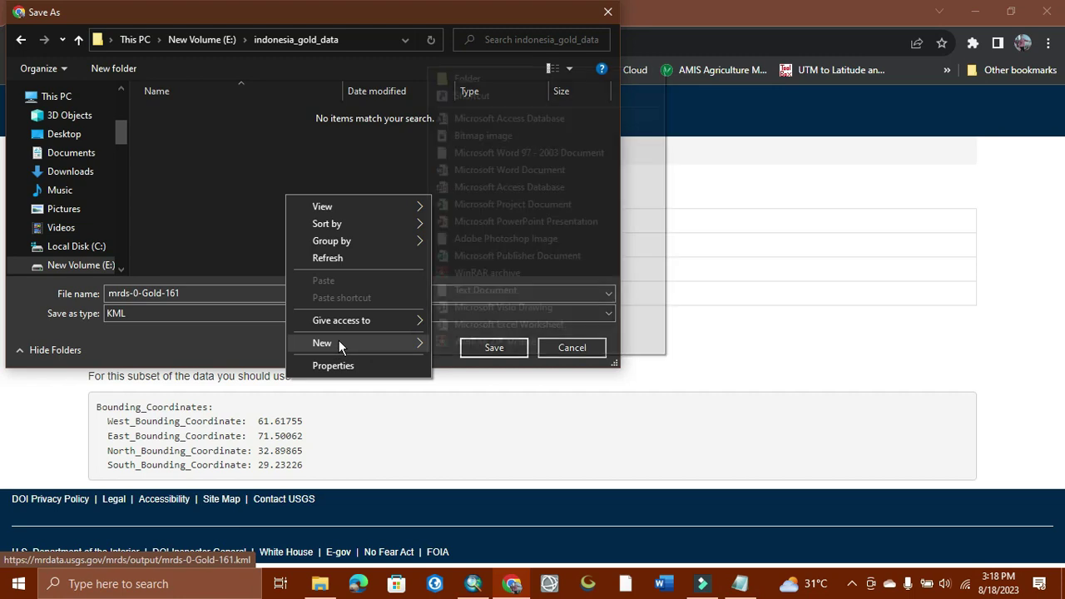
click(493, 79)
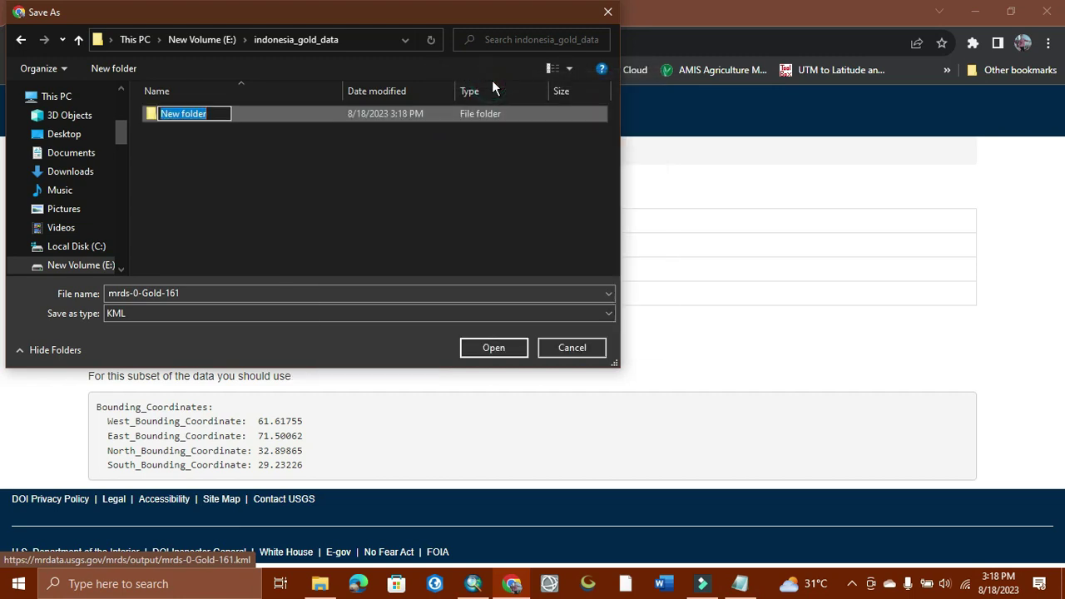
text(pakist)
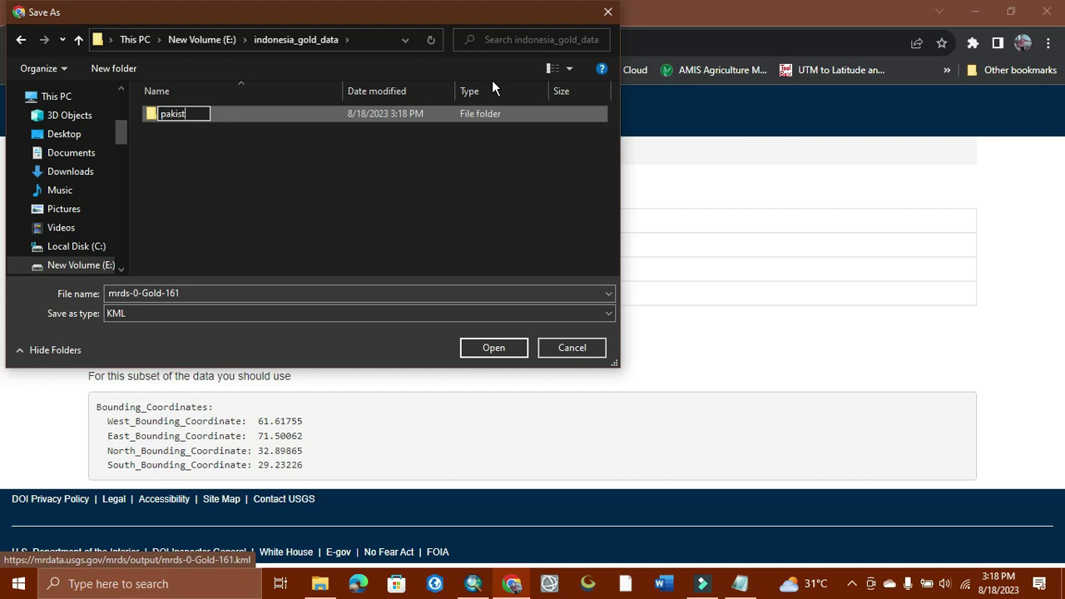
text(an_mineral)
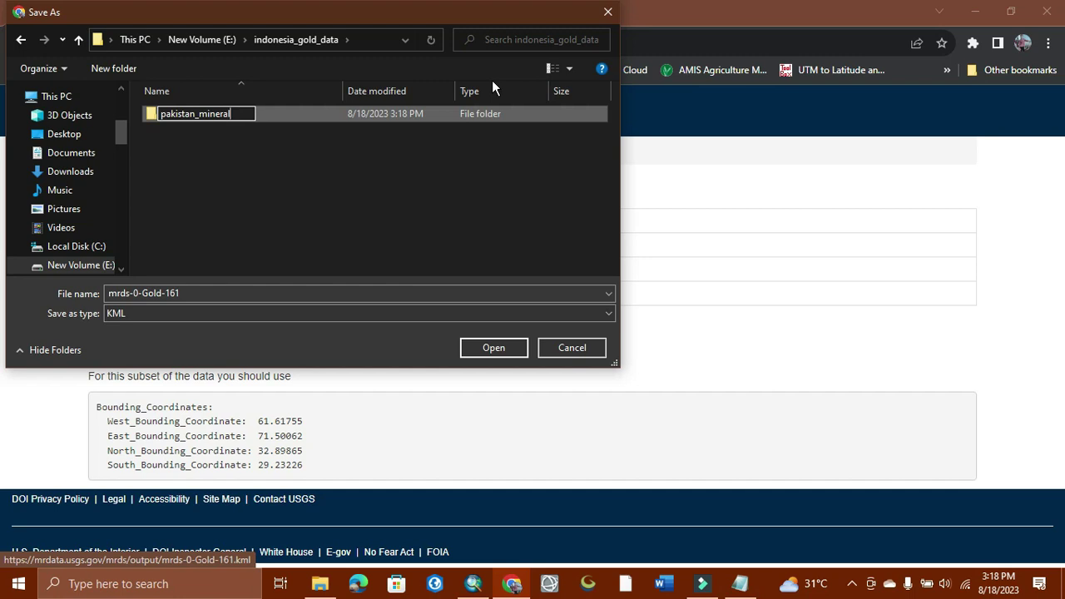
key(Return)
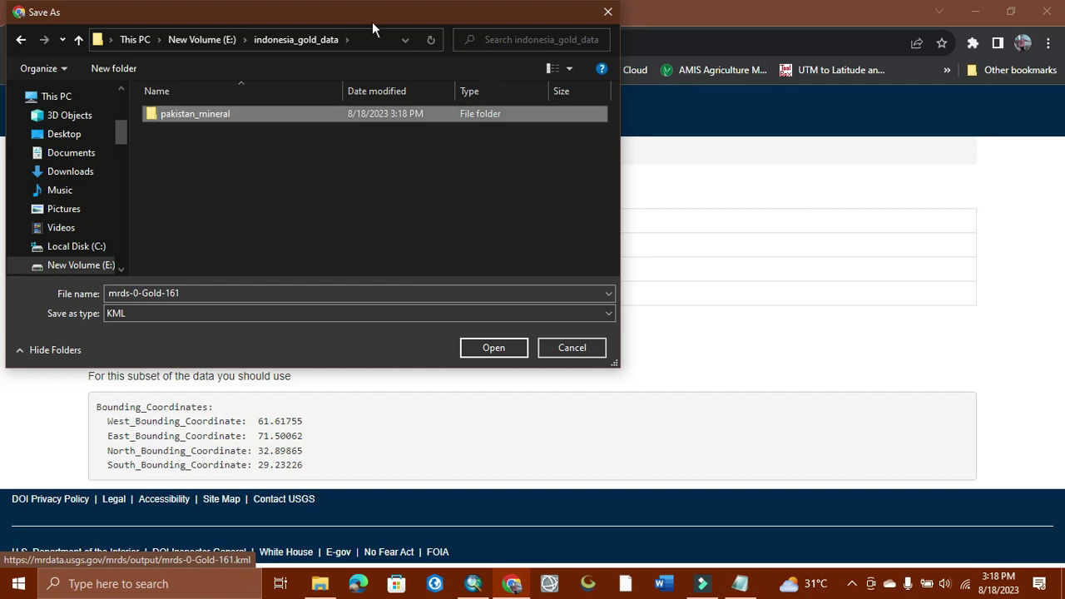
double_click(303, 113)
click(517, 348)
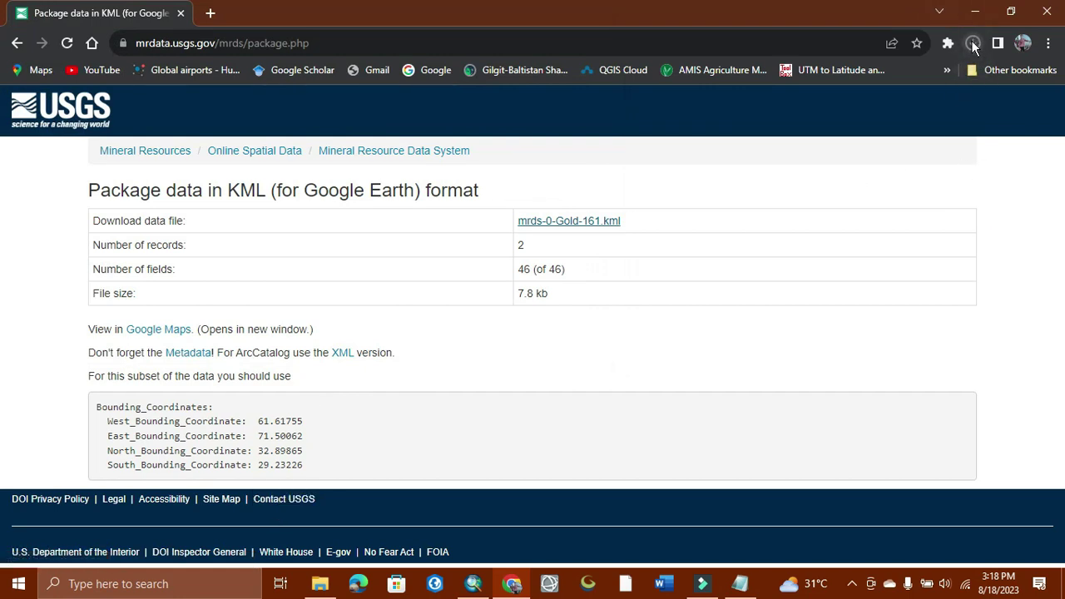
Confirm mrds-0-Gold-161.kml (7.8 KB) finished downloading, then minimize Chrome.
click(973, 43)
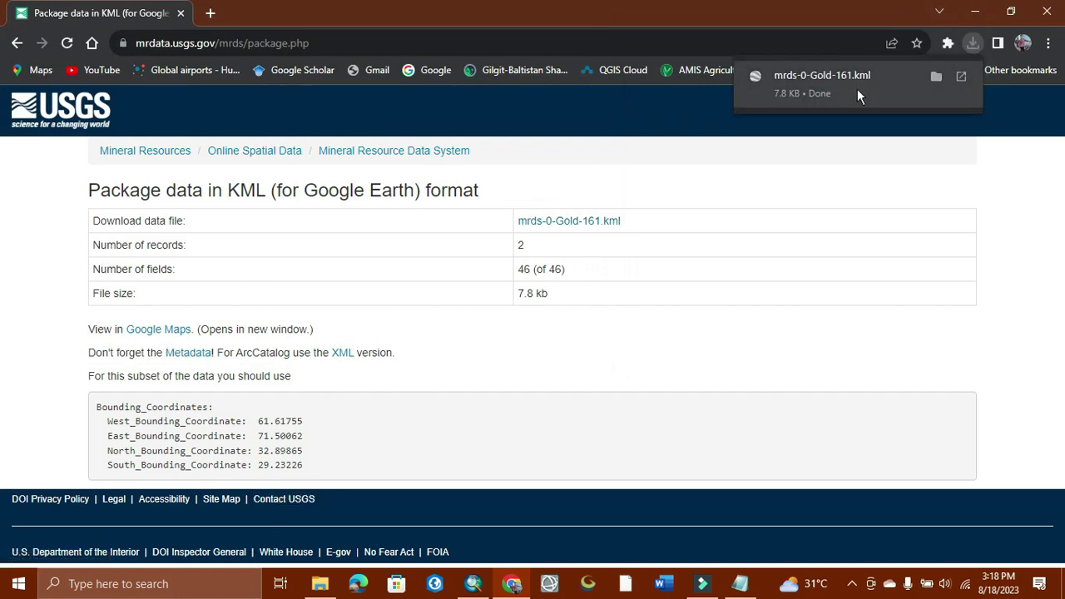
click(976, 12)
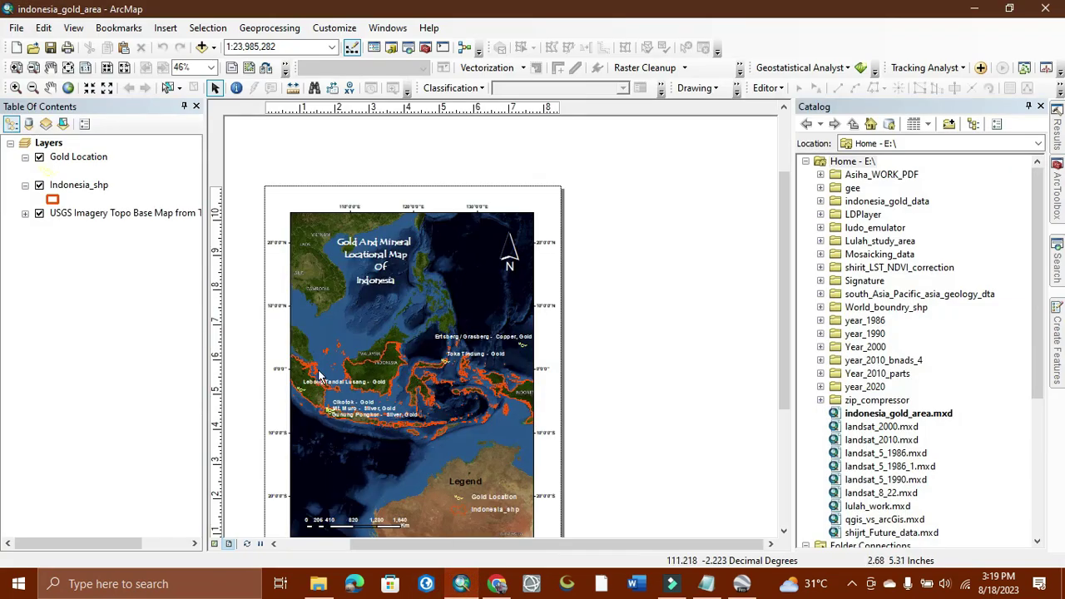
Zoom in and back out on the indonesia_gold_area map, then minimize ArcMap.
scroll(421, 428, up, 5)
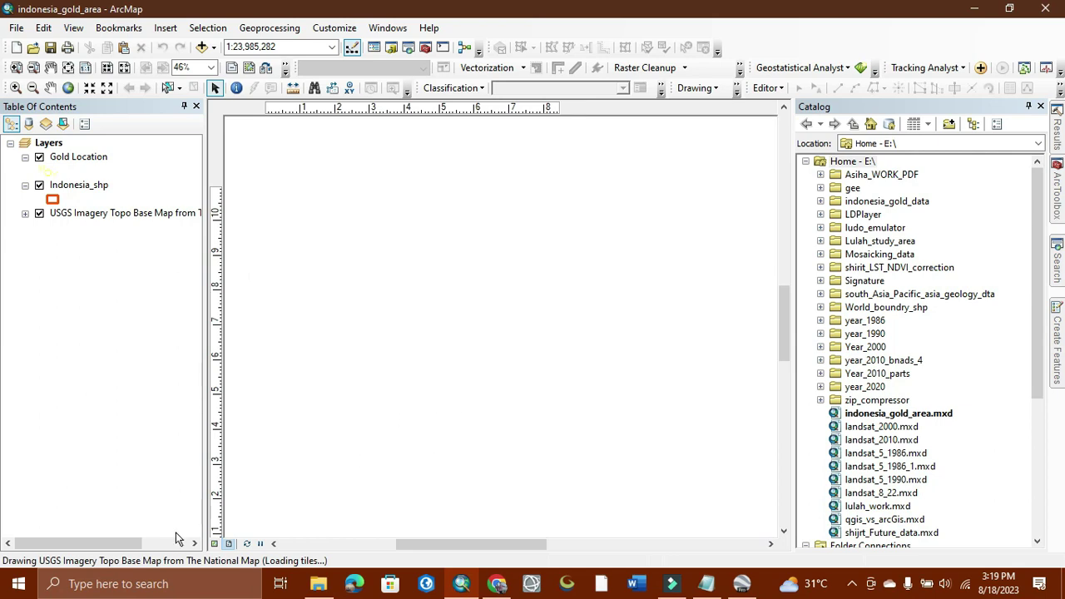
scroll(430, 418, up, 5)
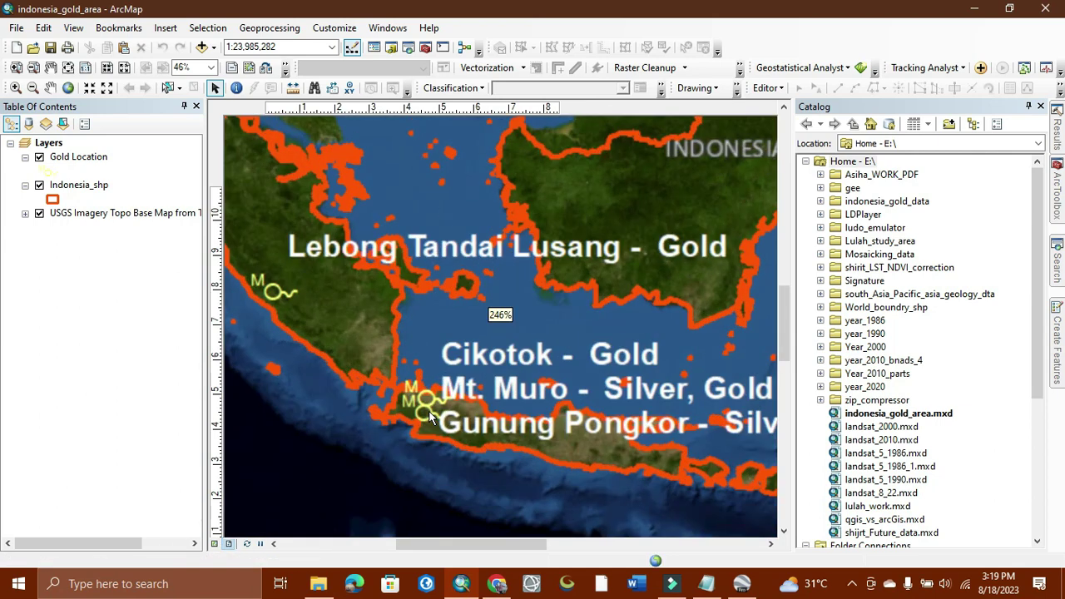
scroll(428, 400, up, 4)
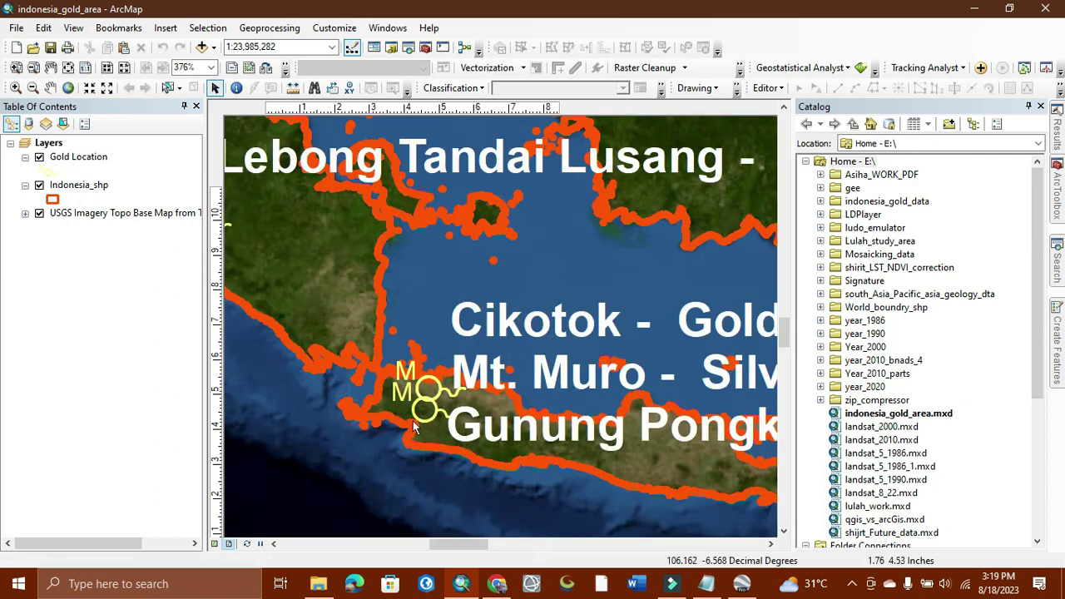
scroll(412, 422, down, 6)
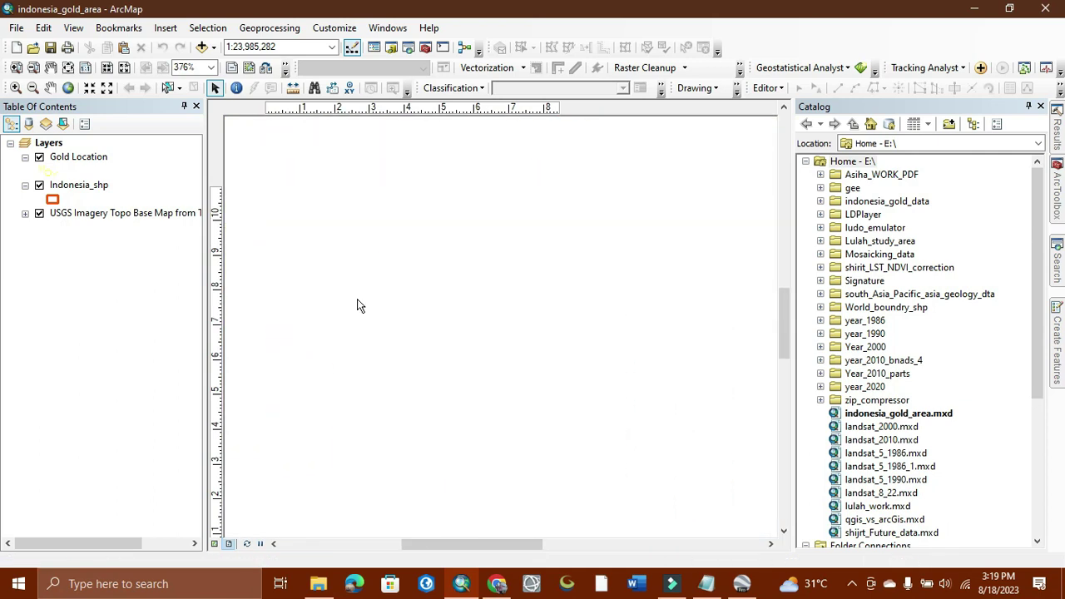
scroll(506, 372, down, 5)
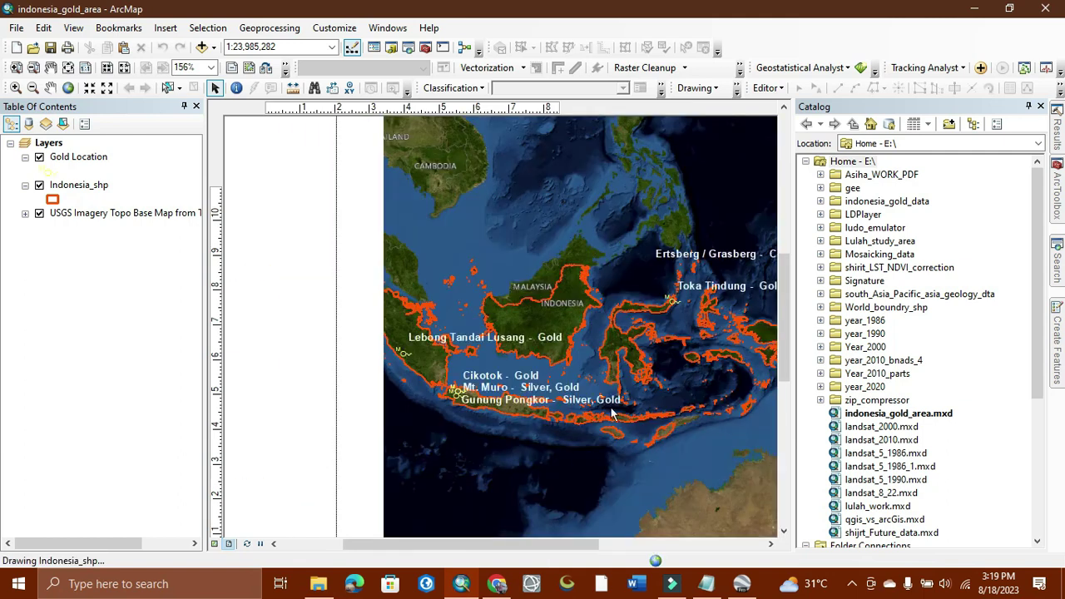
click(974, 8)
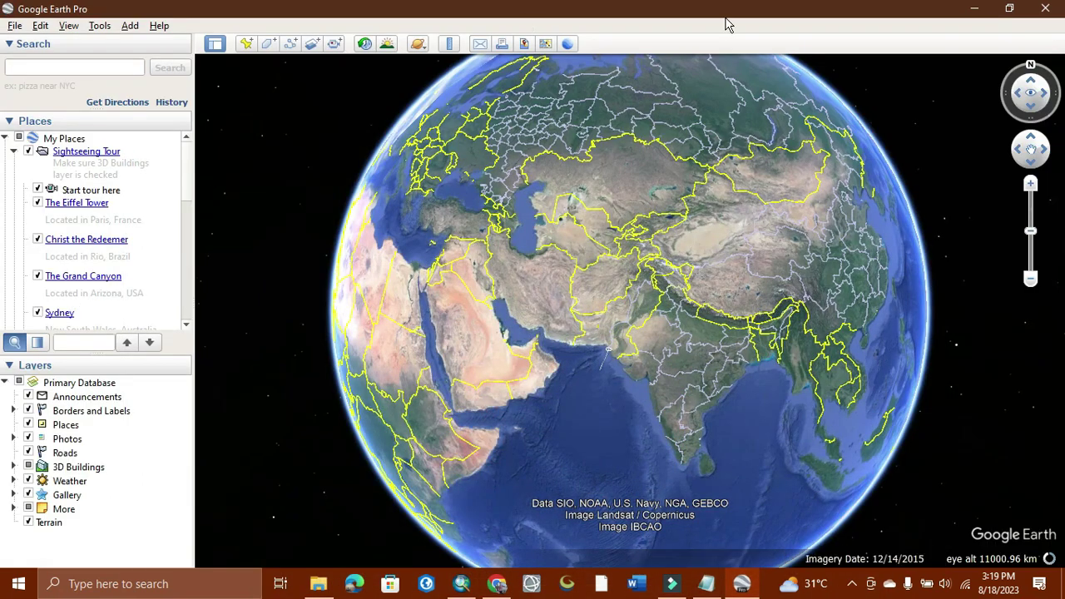
Verify the 8 KB mrds-0-Gold-161 KML sits in E:\indonesia_gold_data\pakistan_mineral, then minimize Explorer.
click(973, 8)
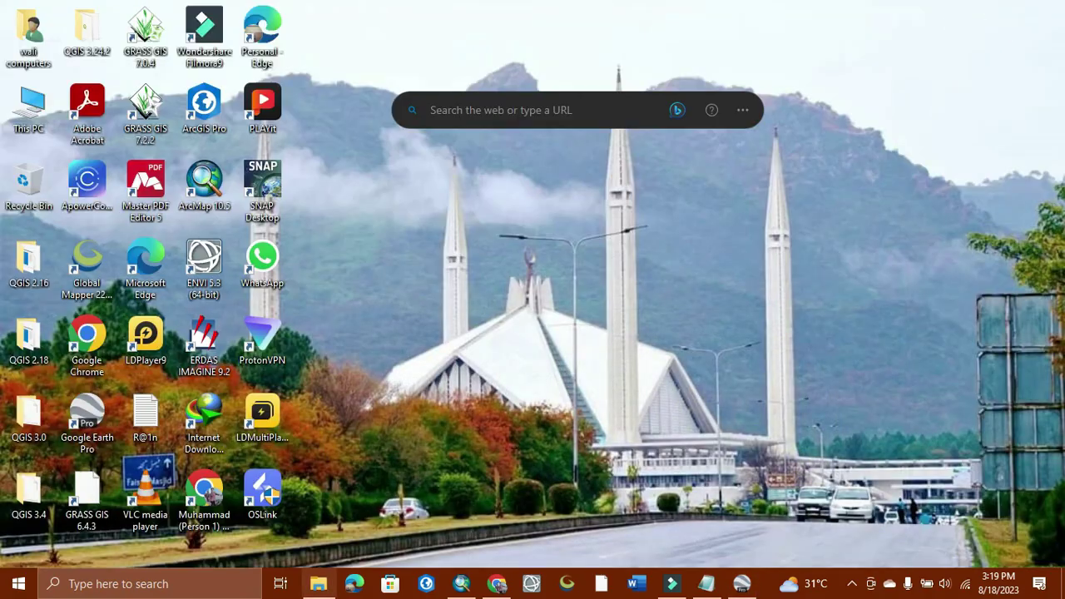
click(321, 583)
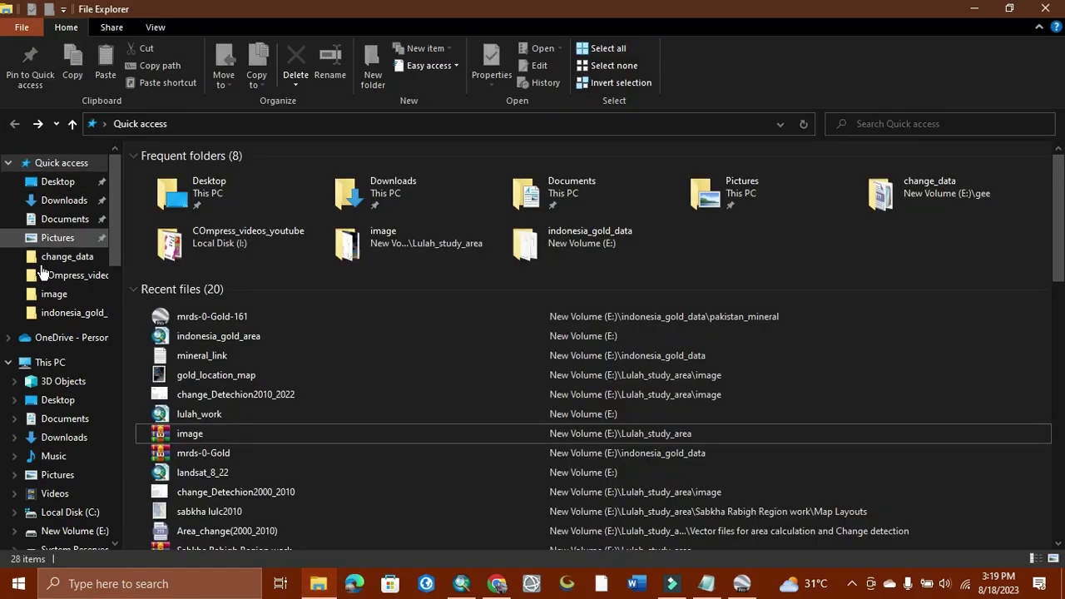
click(52, 362)
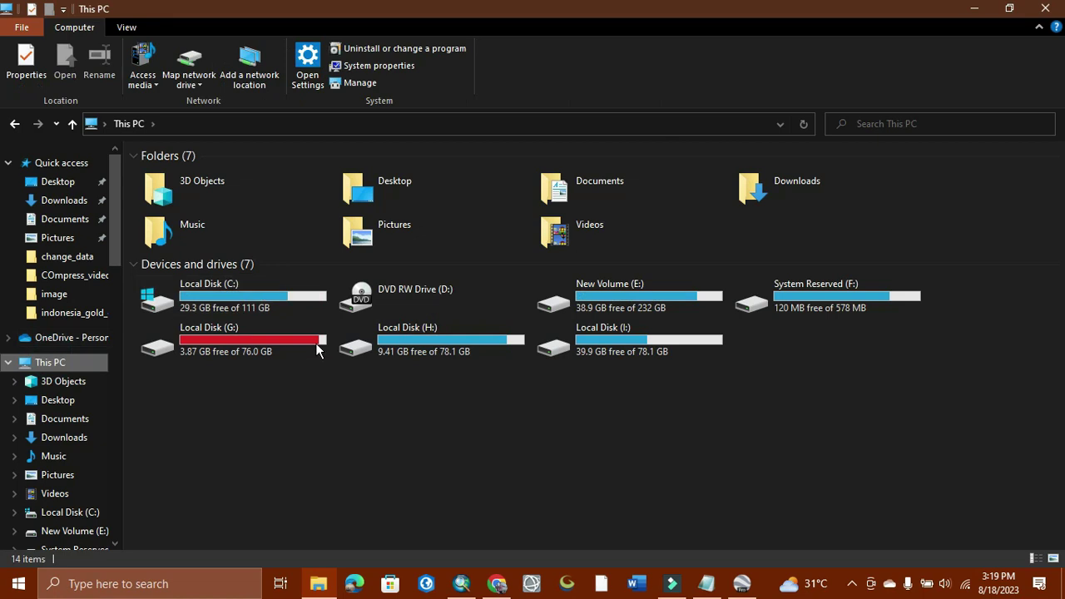
double_click(702, 309)
click(232, 215)
double_click(232, 214)
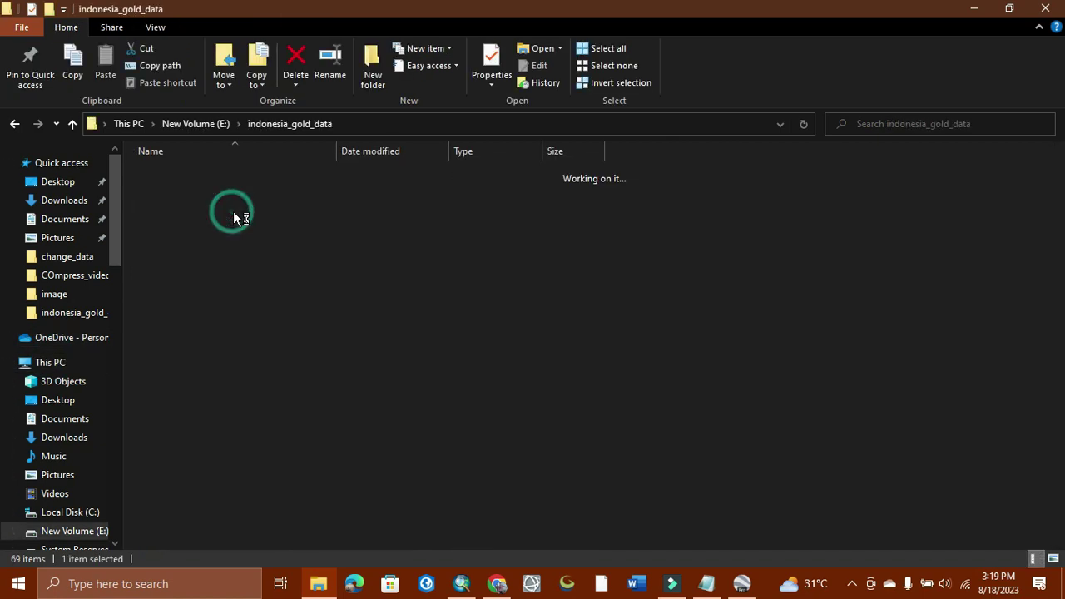
click(183, 174)
double_click(183, 174)
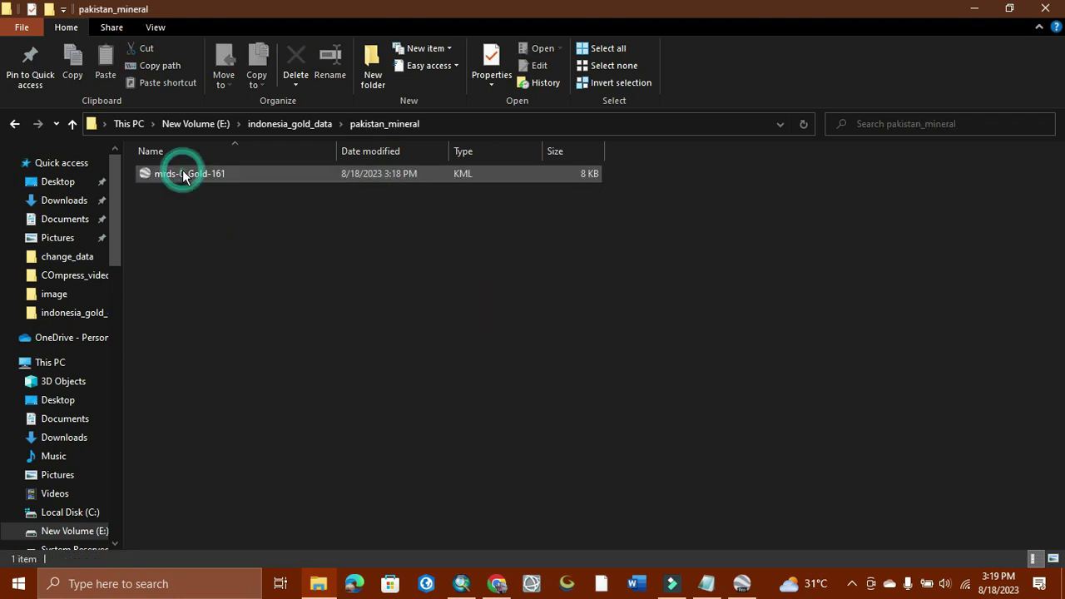
click(974, 10)
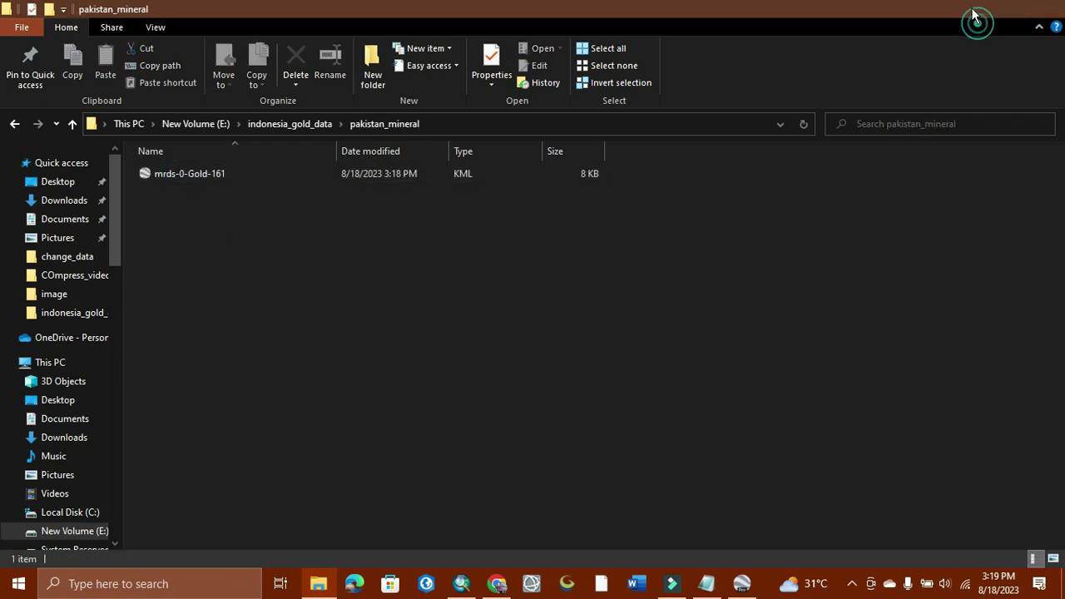
Open mrds-0-Gold-161.kml from the pakistan_mineral folder in Google Earth Pro.
click(741, 584)
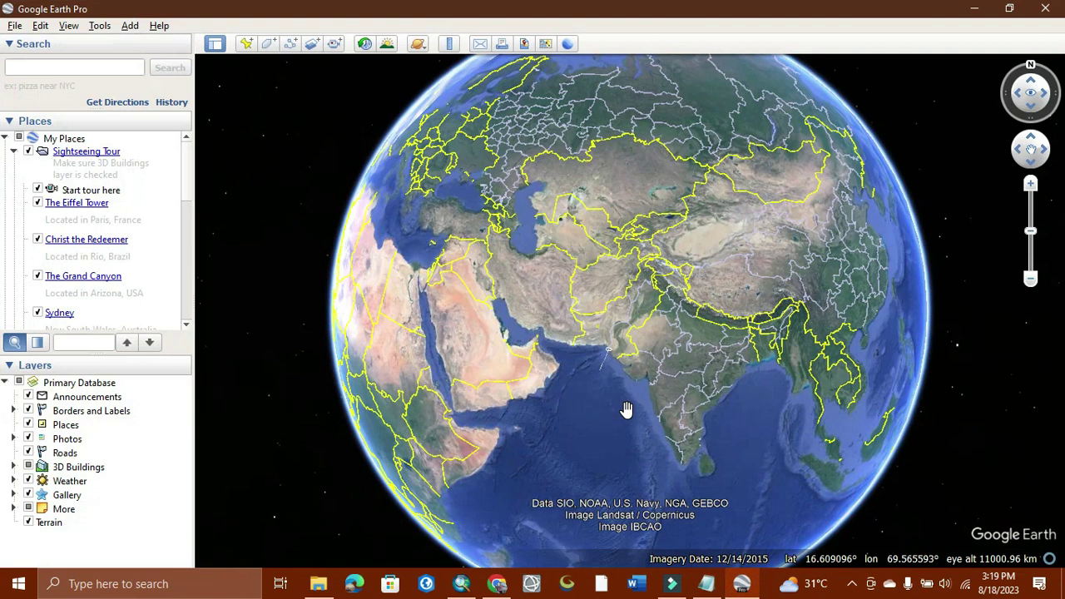
key(ctrl+o)
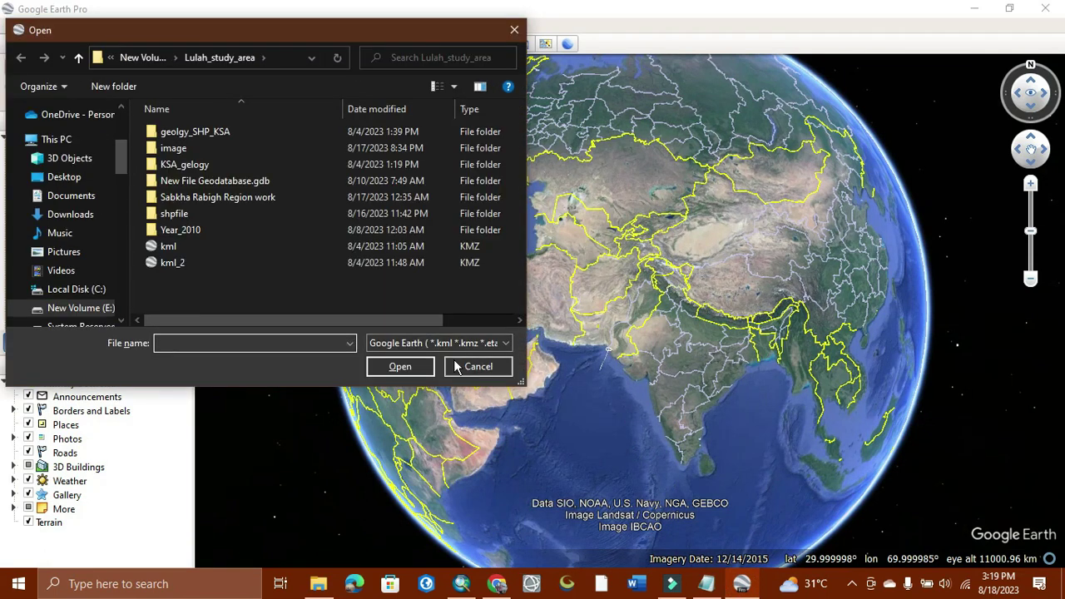
click(150, 60)
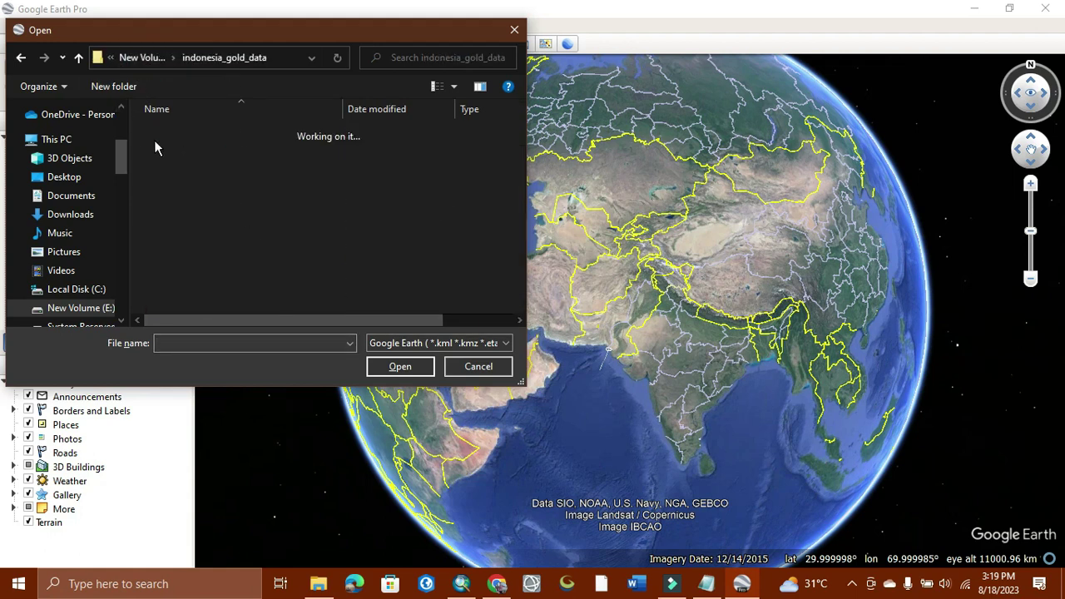
double_click(197, 133)
click(197, 133)
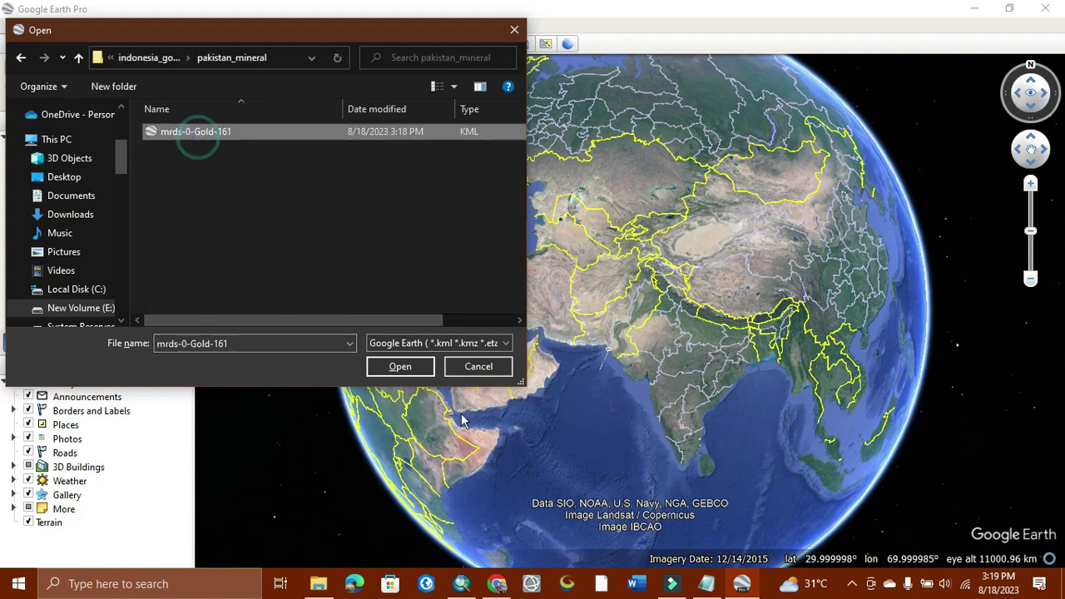
click(394, 366)
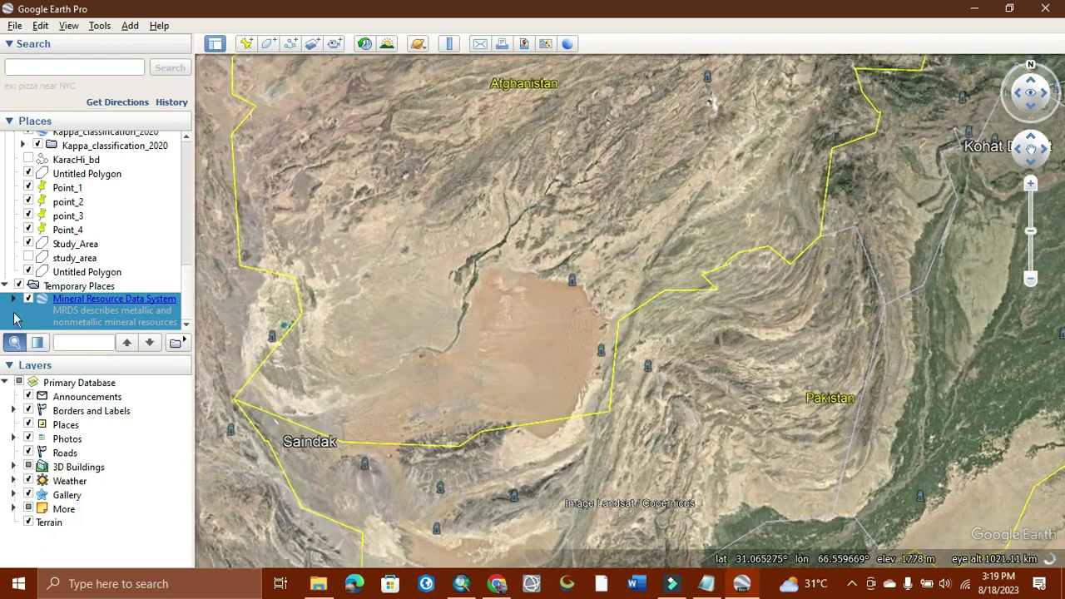
Expand the Mineral Resource Data System layer to list Kohat District and Saindak.
click(14, 298)
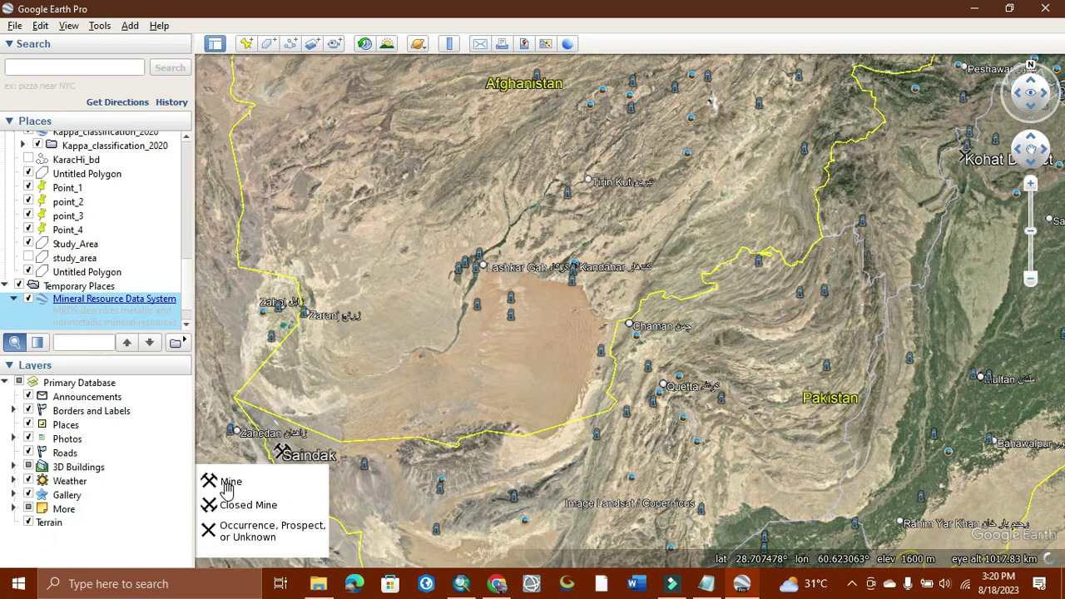
scroll(405, 459, down, 2)
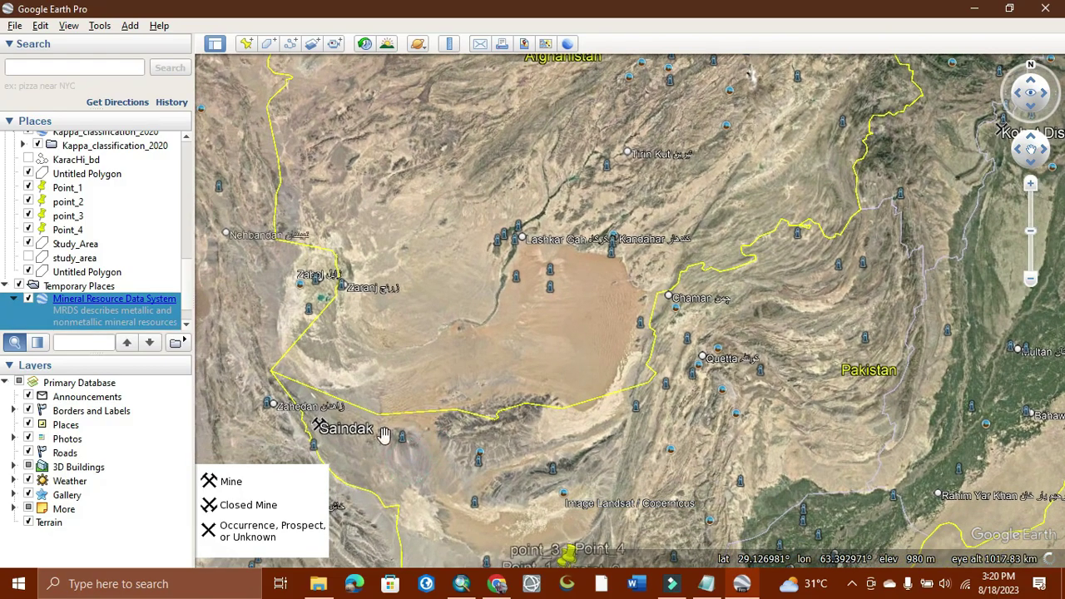
scroll(332, 427, up, 3)
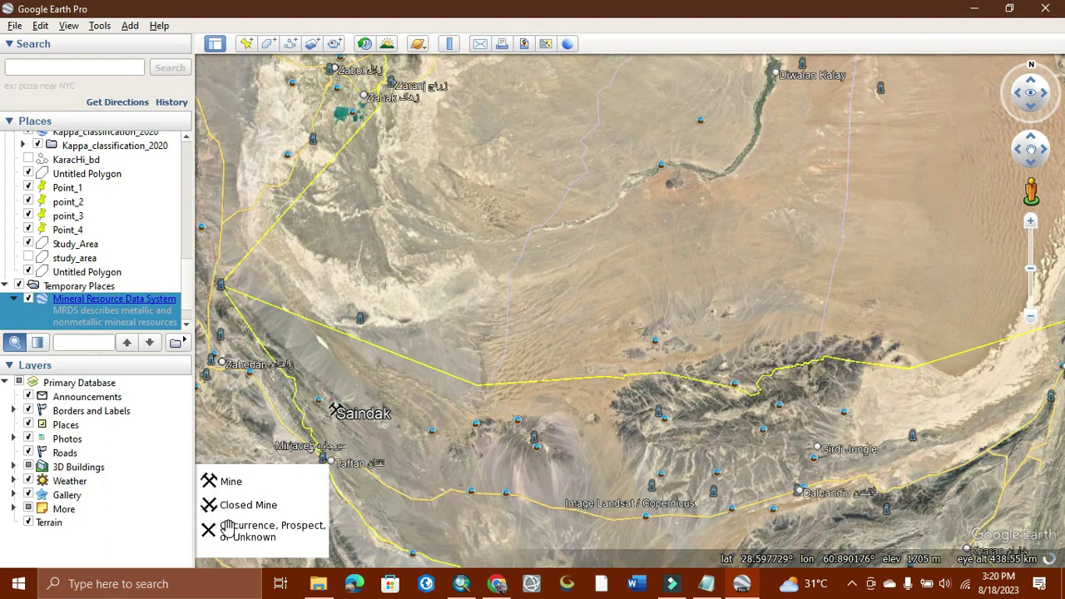
scroll(354, 429, up, 5)
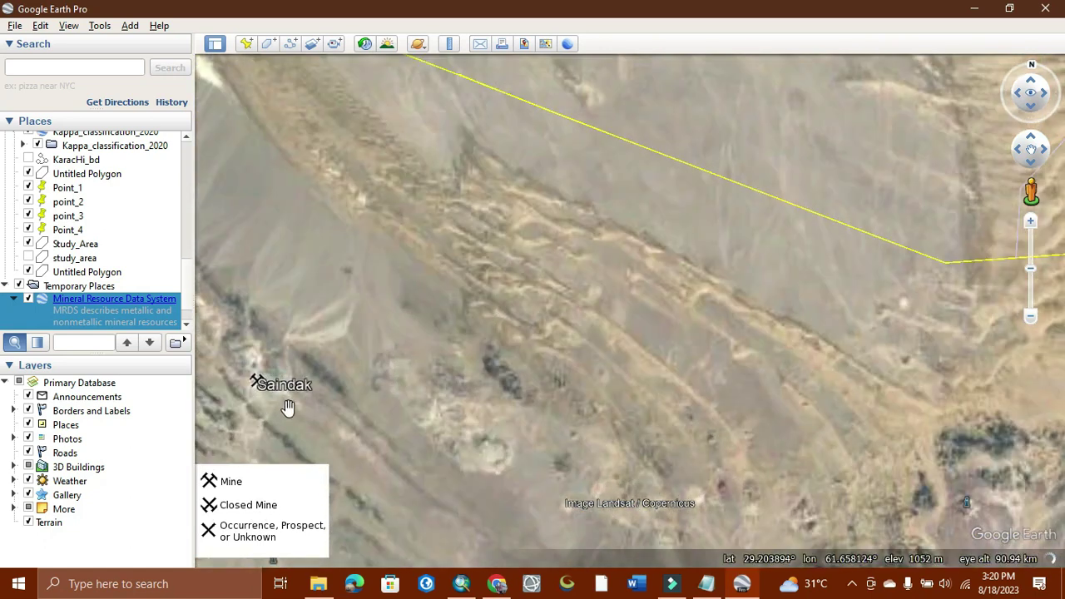
Zoom in on the Saindak mine, then zoom out showing Saindak and Kohat District together.
drag(287, 408, 456, 376)
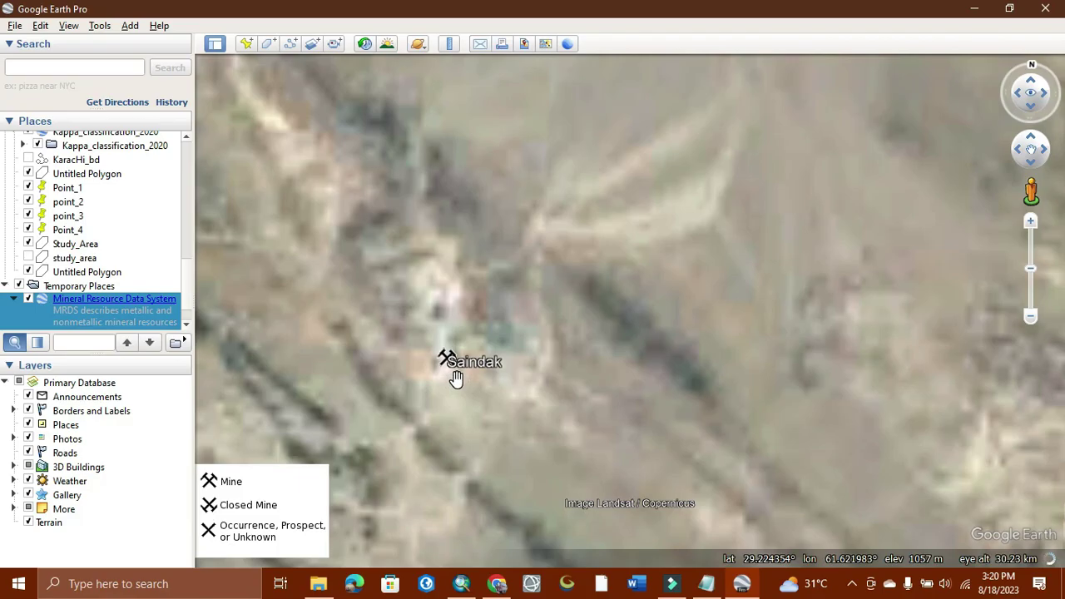
scroll(458, 379, down, 6)
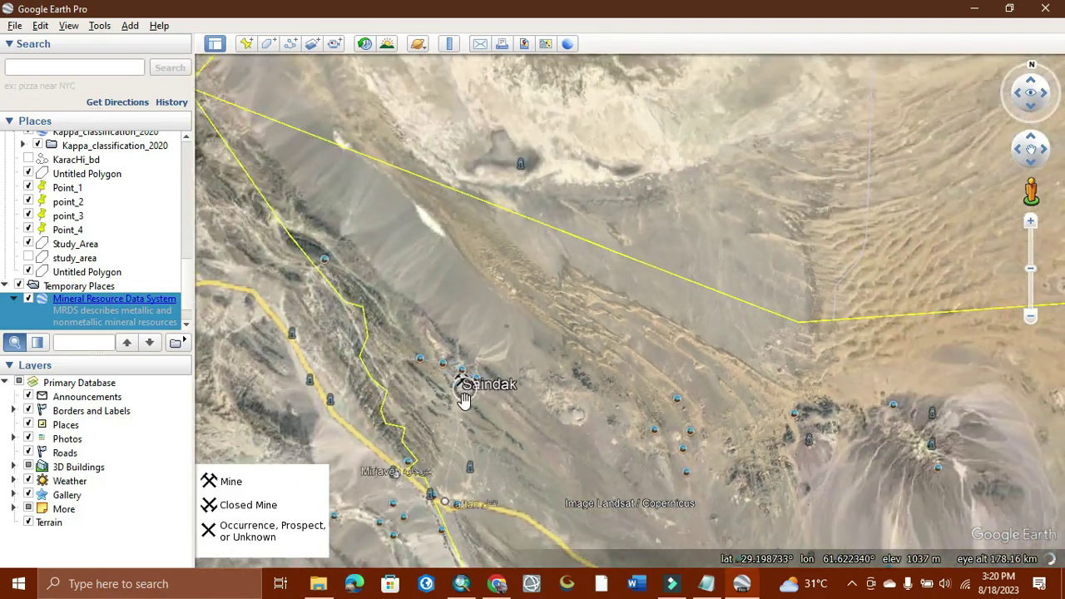
scroll(469, 403, down, 5)
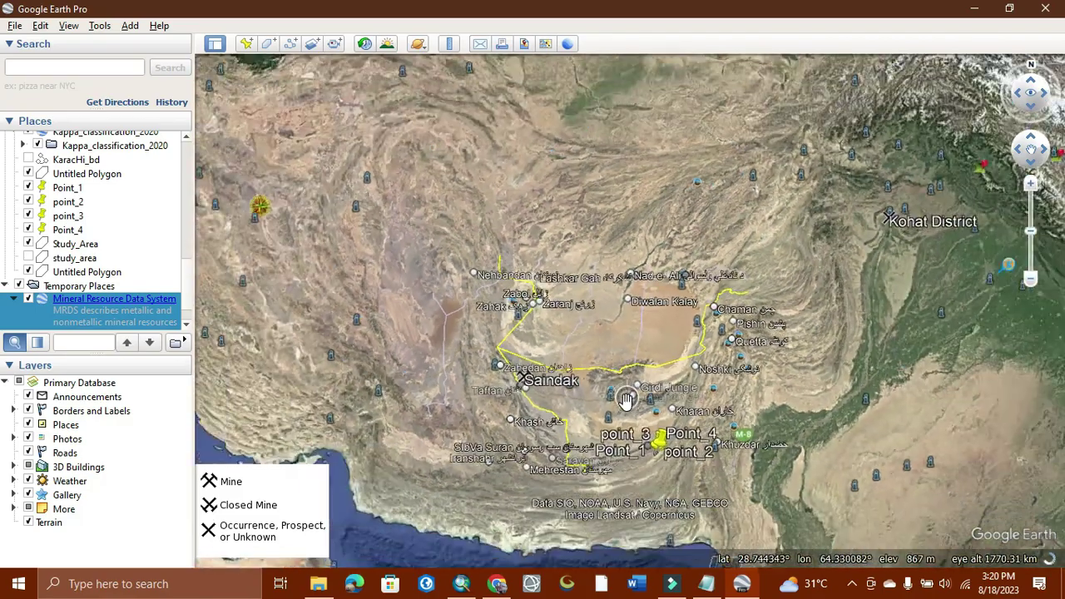
drag(530, 419, 416, 443)
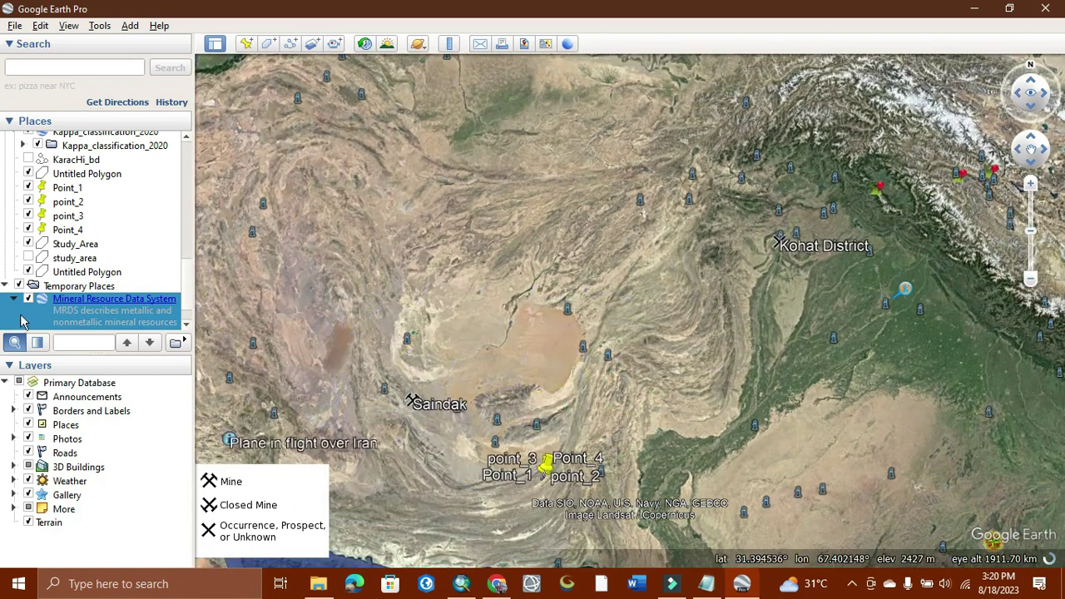
scroll(46, 306, down, 2)
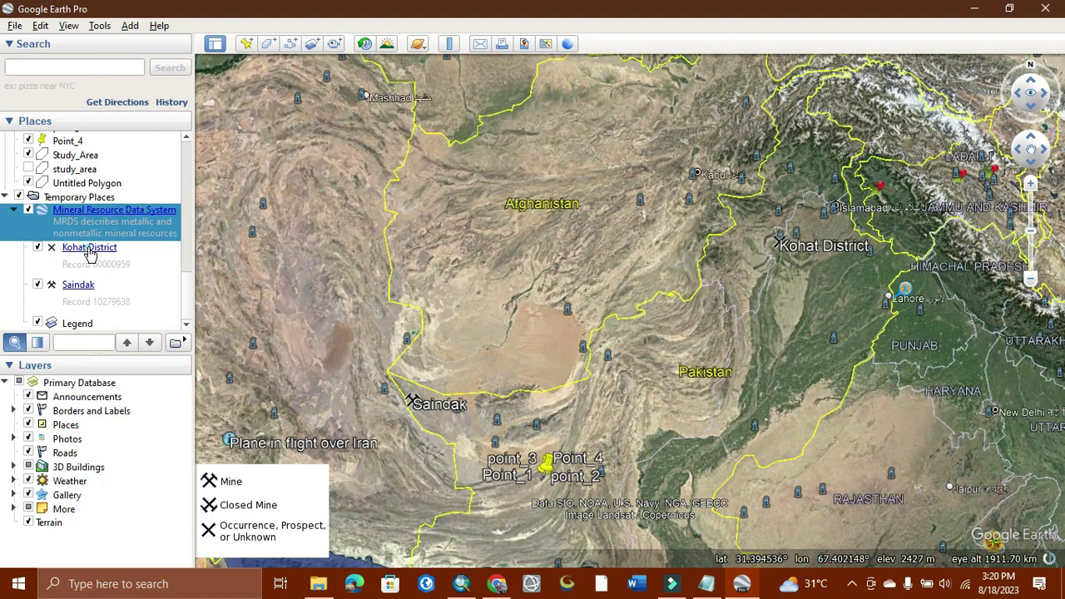
Open the Kohat District record showing occurrence status, unknown operation type, Gold and Platinum.
click(87, 251)
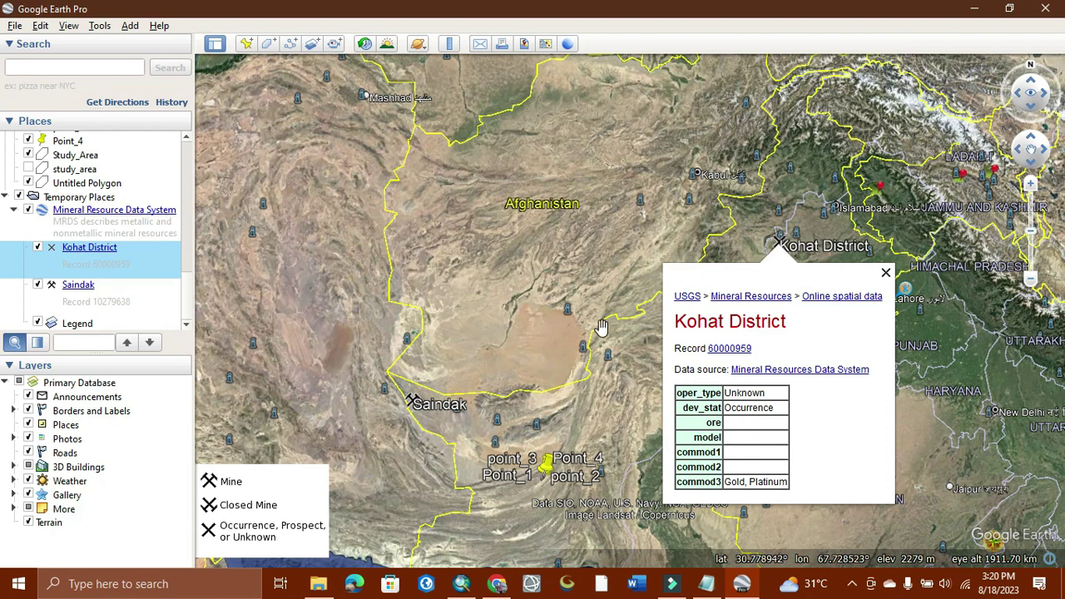
Minimize Google Earth and go back to the MRDS gold search page in Chrome.
click(975, 10)
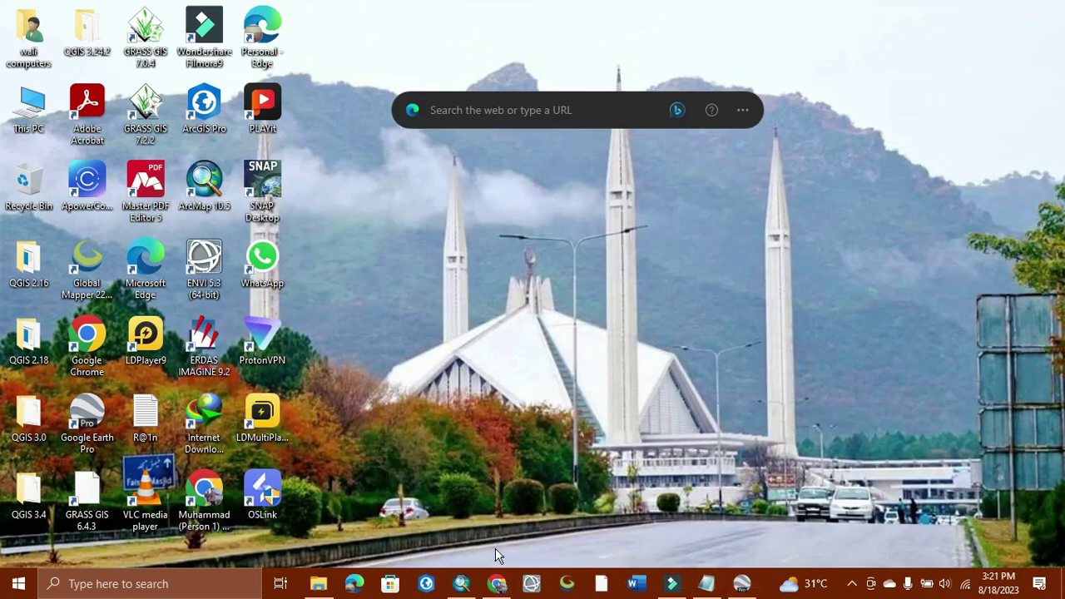
mouse_move(469, 593)
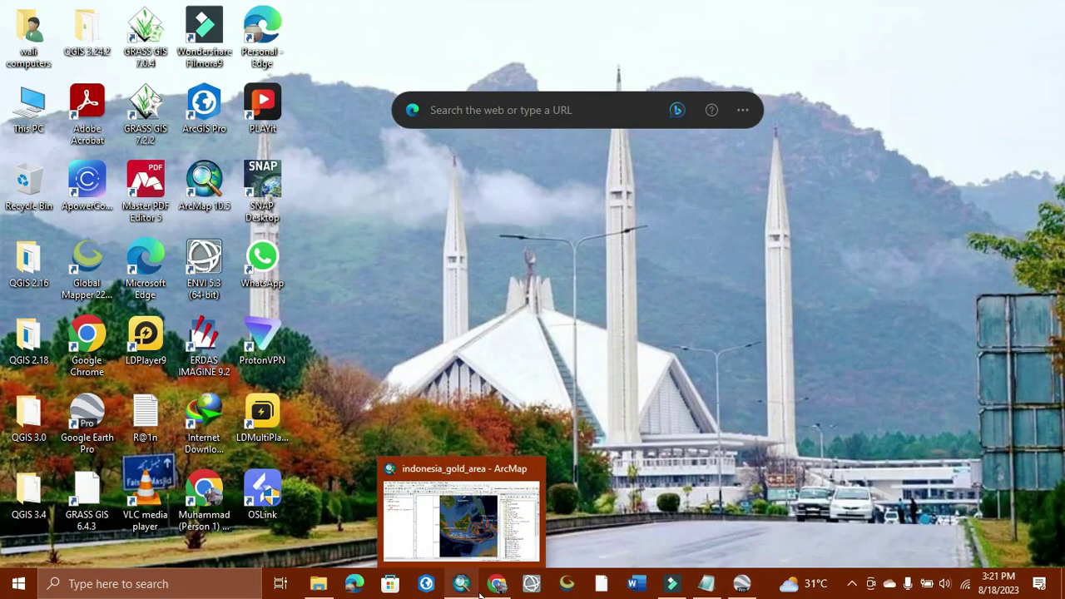
click(464, 504)
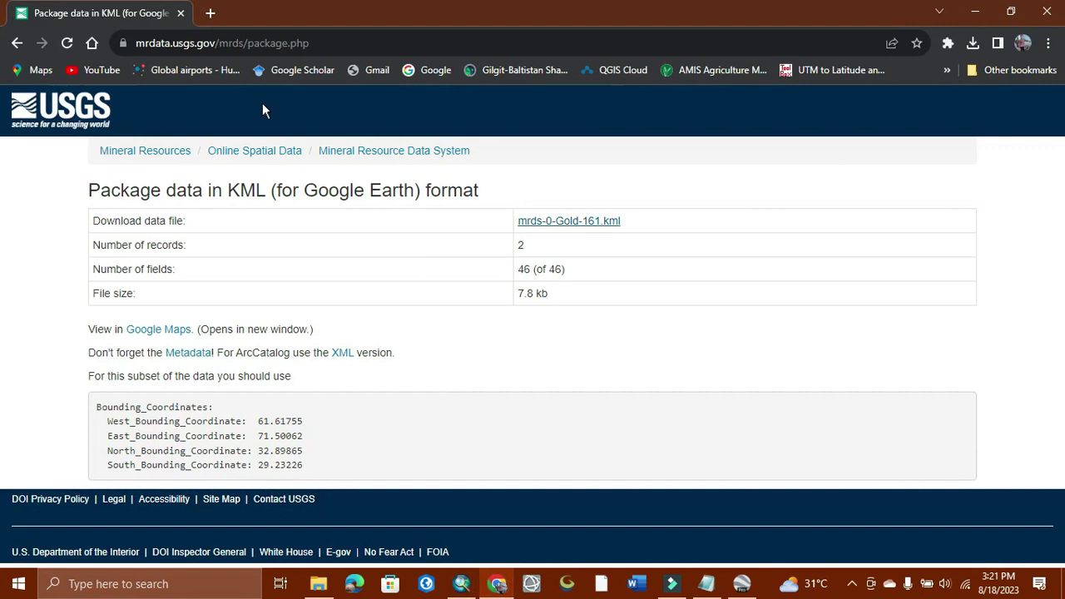
click(16, 43)
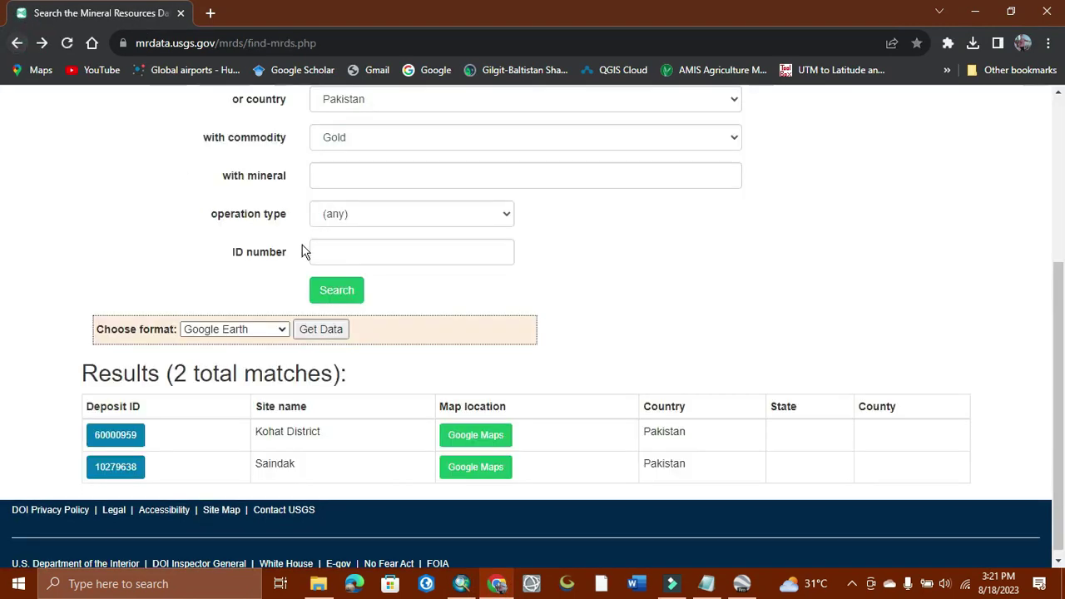
Set the country to Philippines and rerun the search, listing 113 matches like Abra Gold Mine.
scroll(489, 162, up, 1)
click(522, 177)
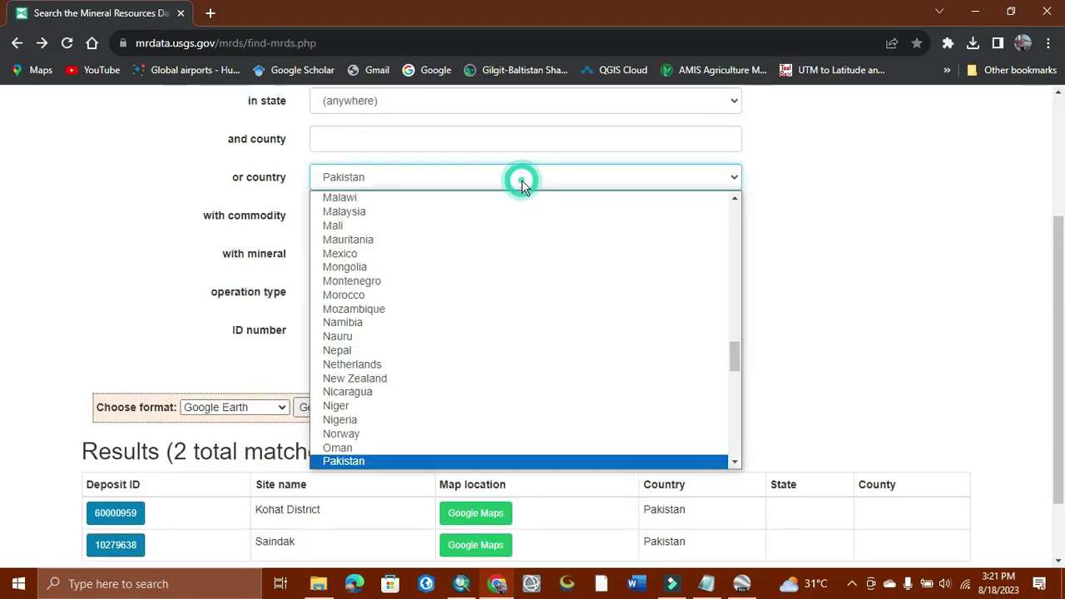
scroll(475, 276, down, 2)
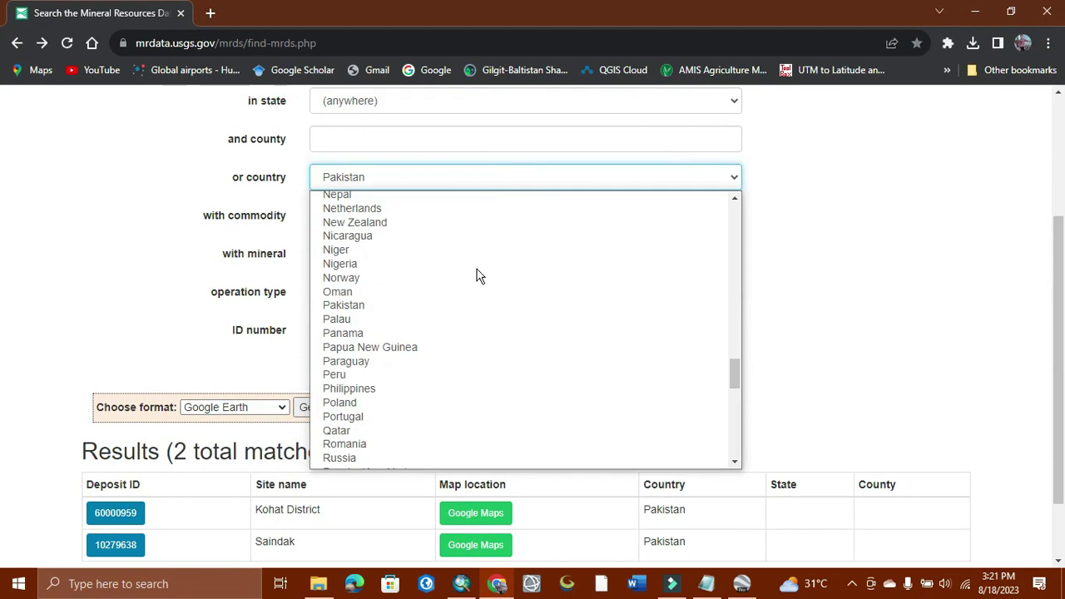
click(383, 396)
text(ph)
click(347, 375)
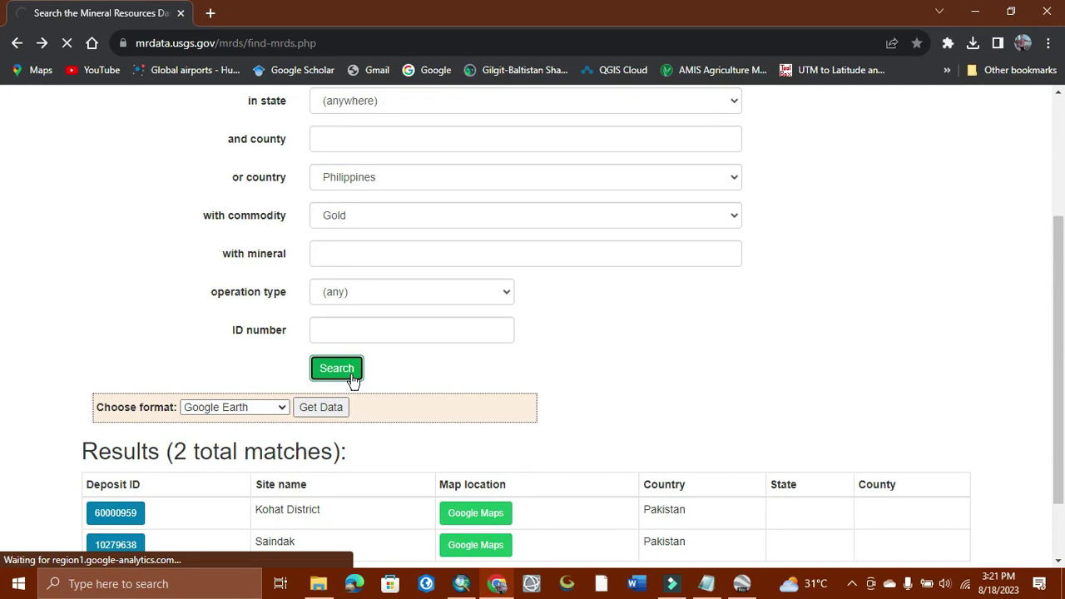
scroll(405, 392, down, 5)
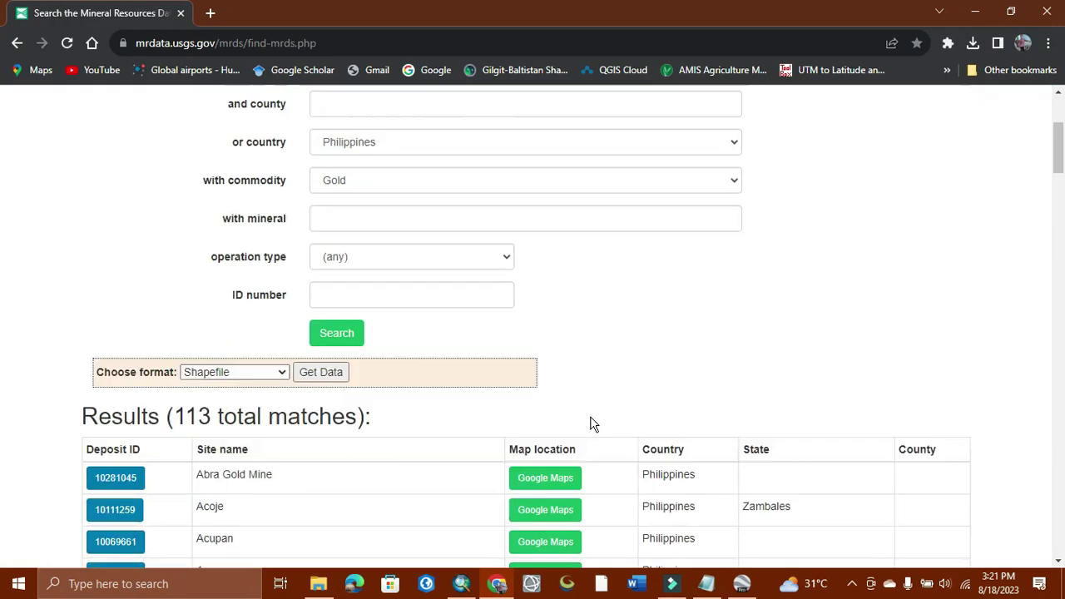